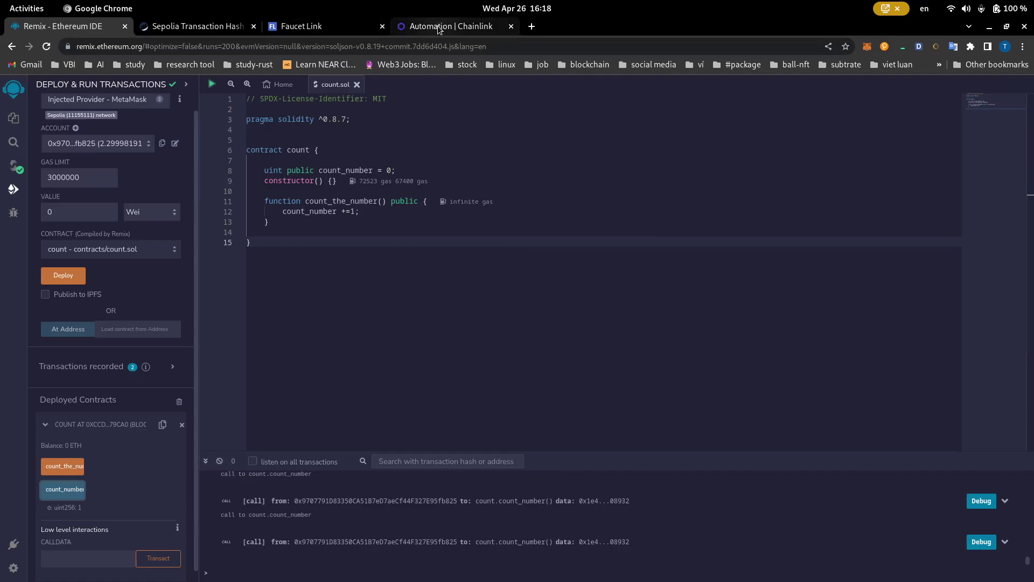
- Find and open the Chainlink Automation site (automation.chain.link) in a new browser tab
mouse_move(437, 29)
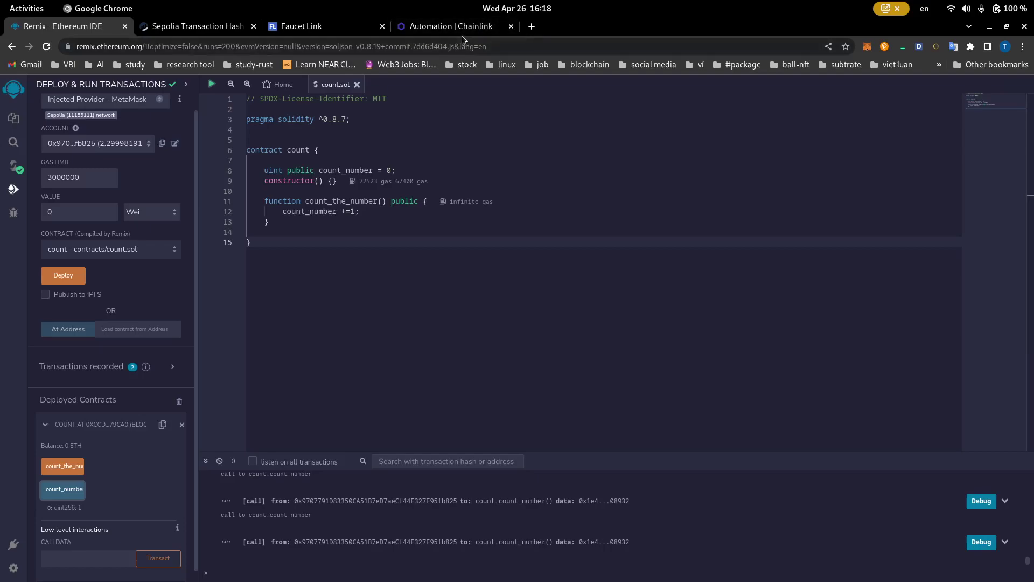
left_click(530, 27)
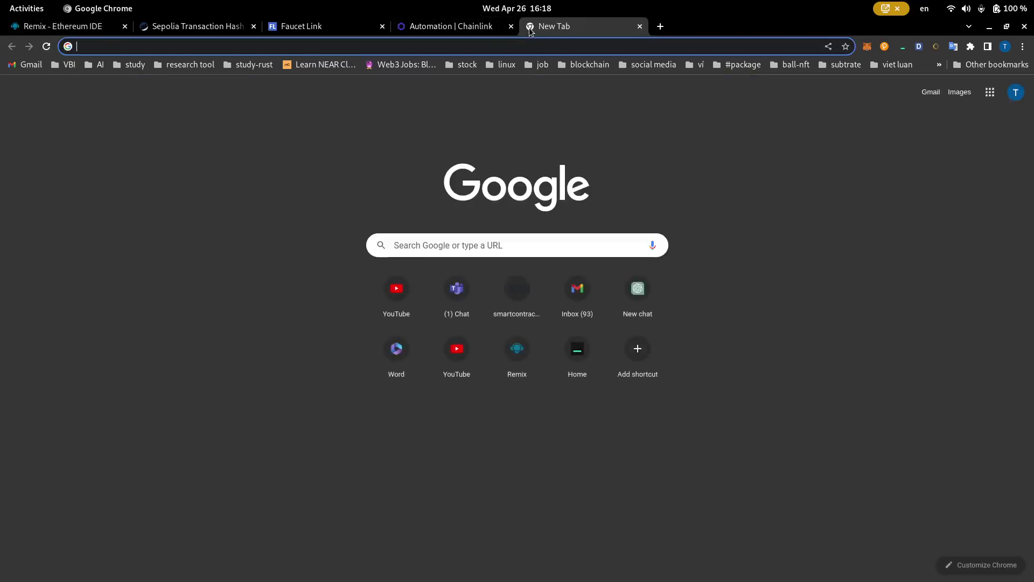
type("au")
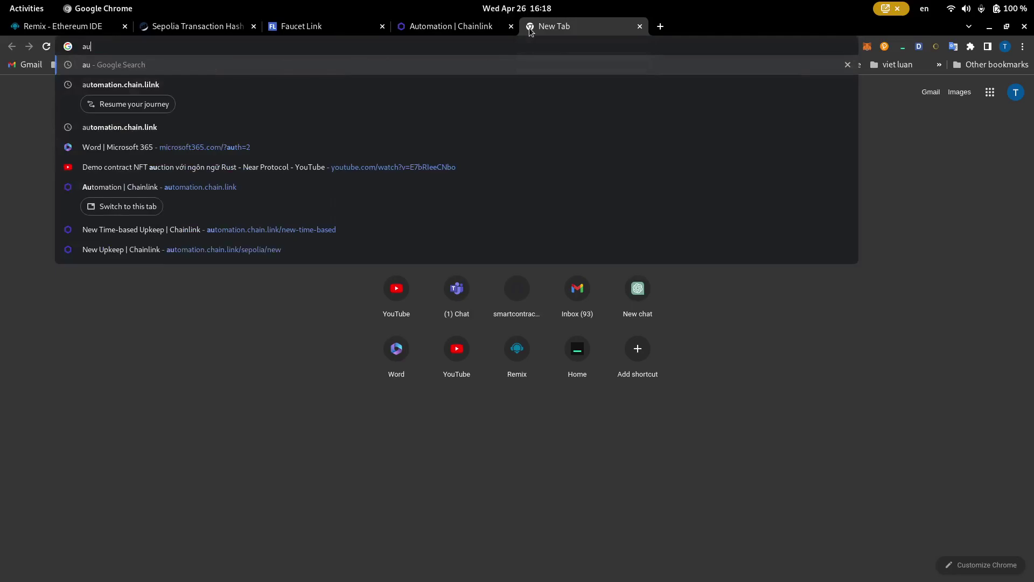
type("to")
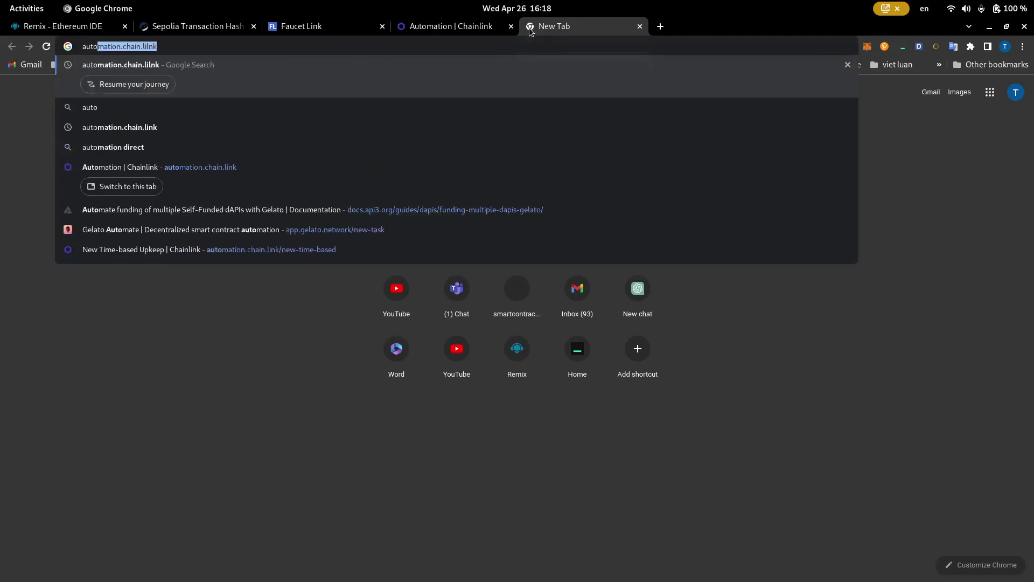
key("BackSpace")
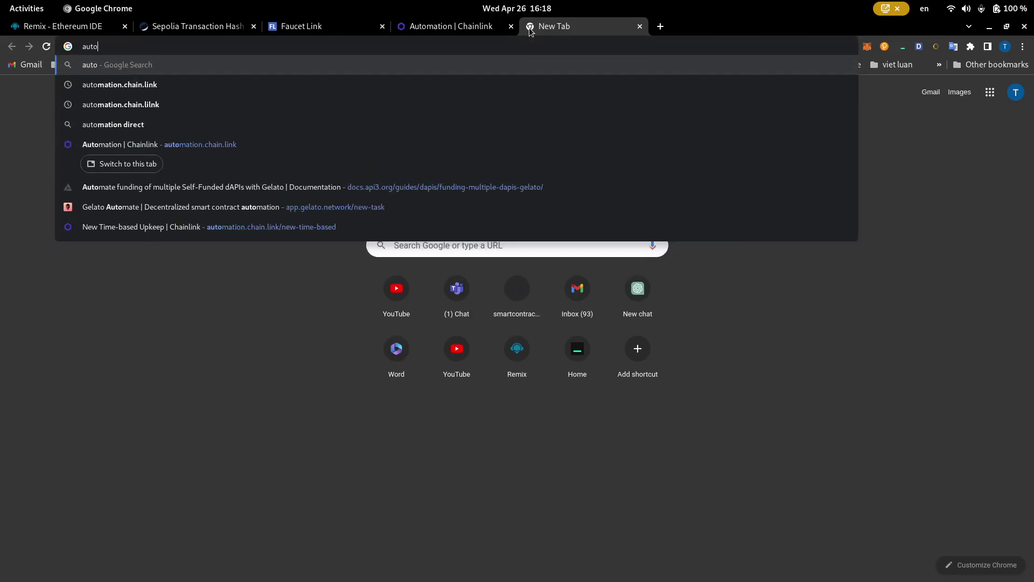
key("Return")
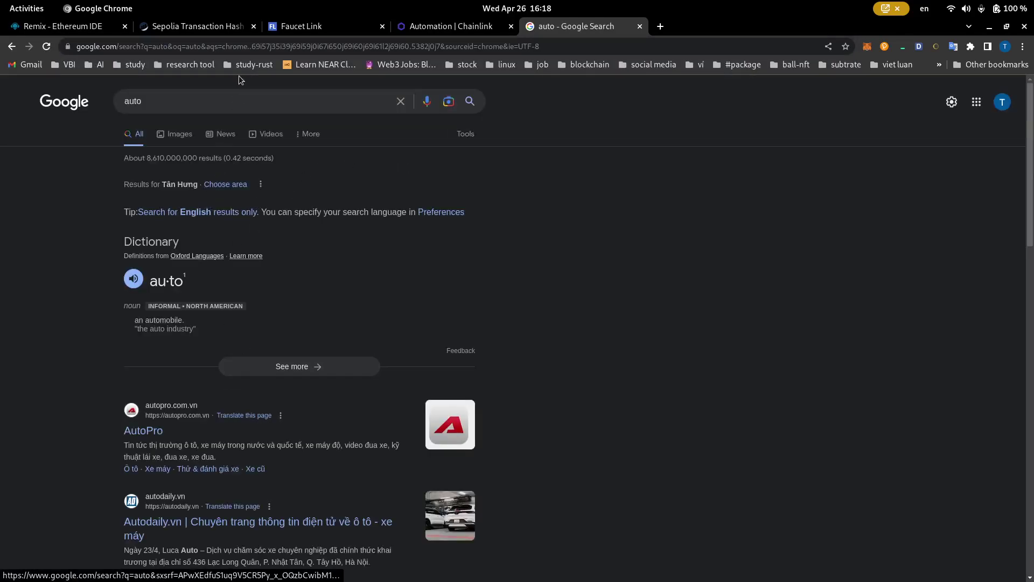
left_click(236, 48)
type("auto")
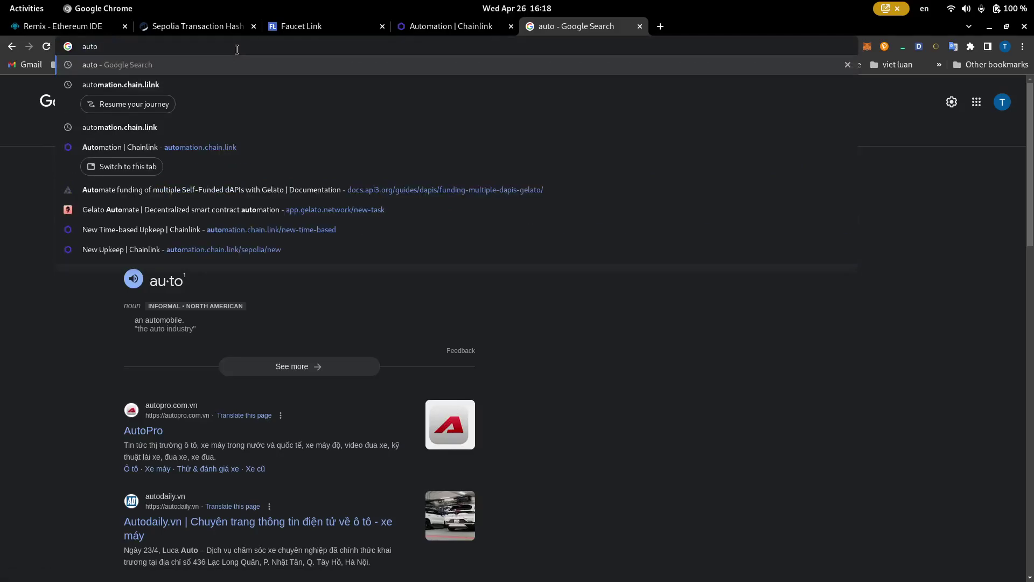
key("Down")
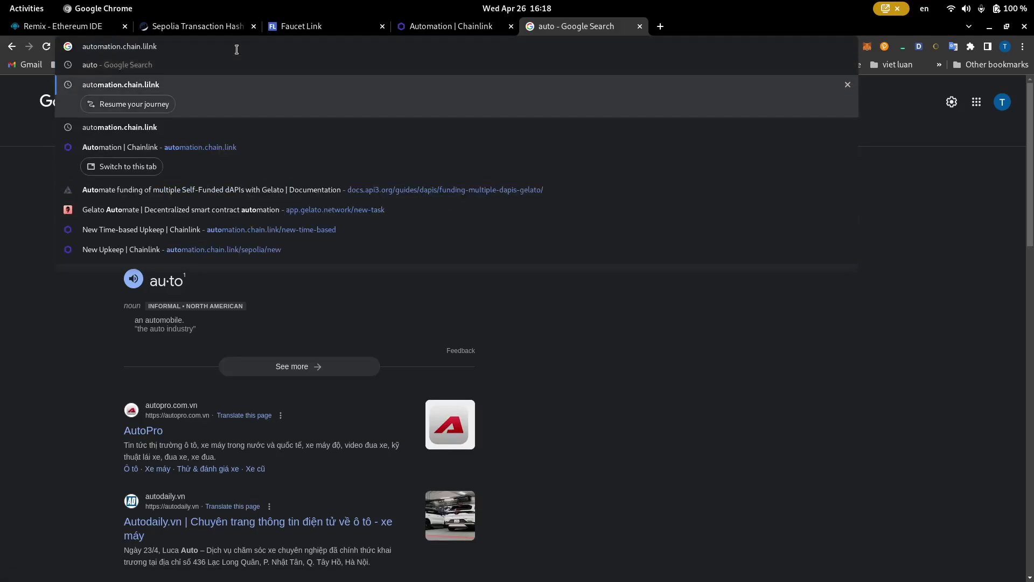
key("Return")
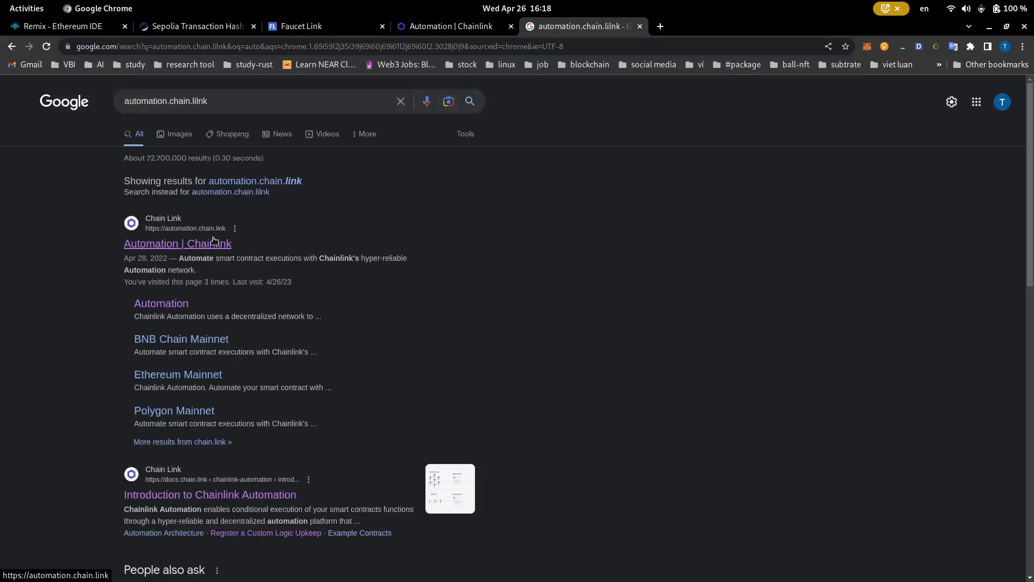
left_click(214, 240)
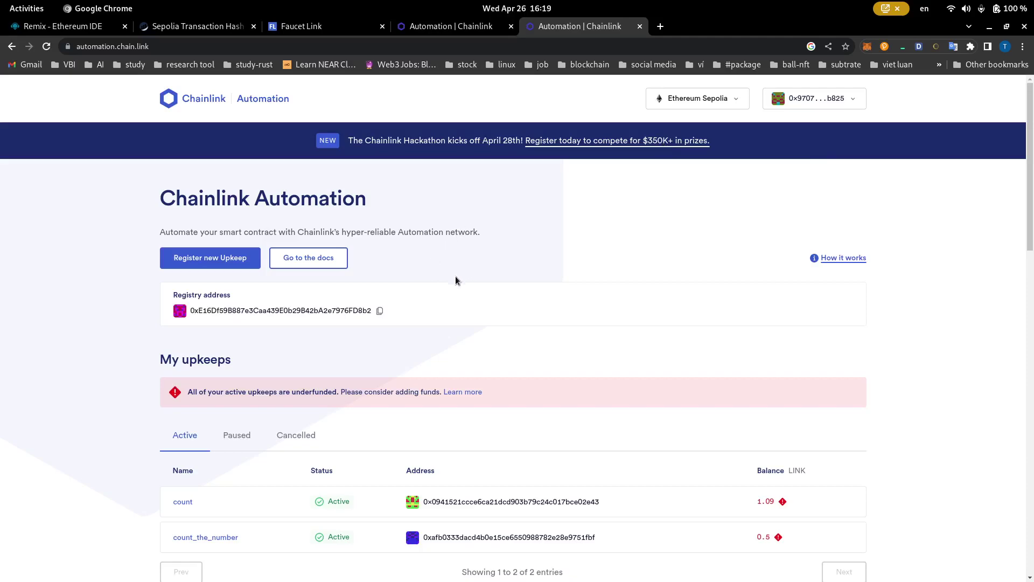
- Check the connected MetaMask wallet's LINK balance and the list of supported networks
left_click(853, 103)
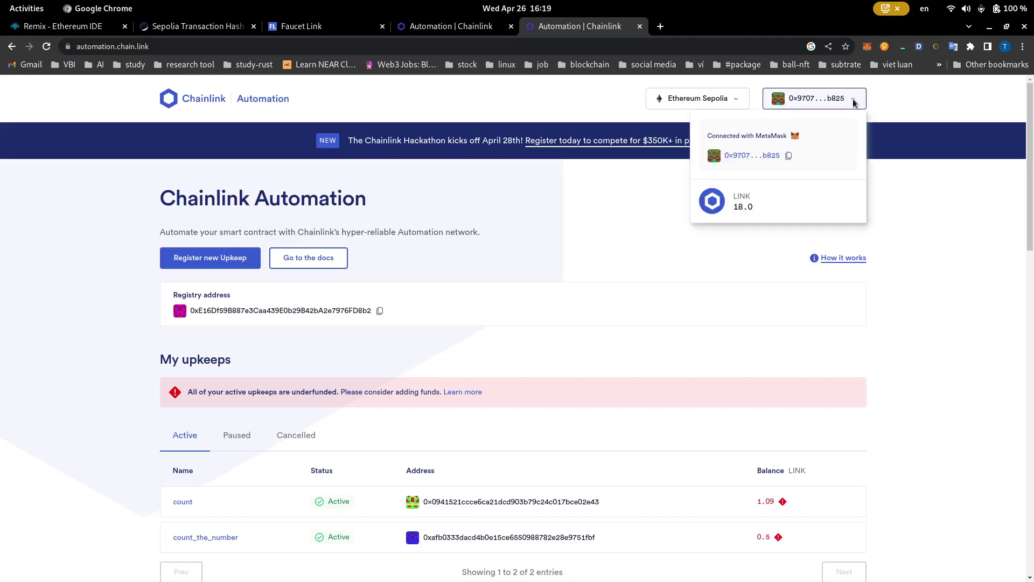
left_click(877, 220)
left_click(730, 100)
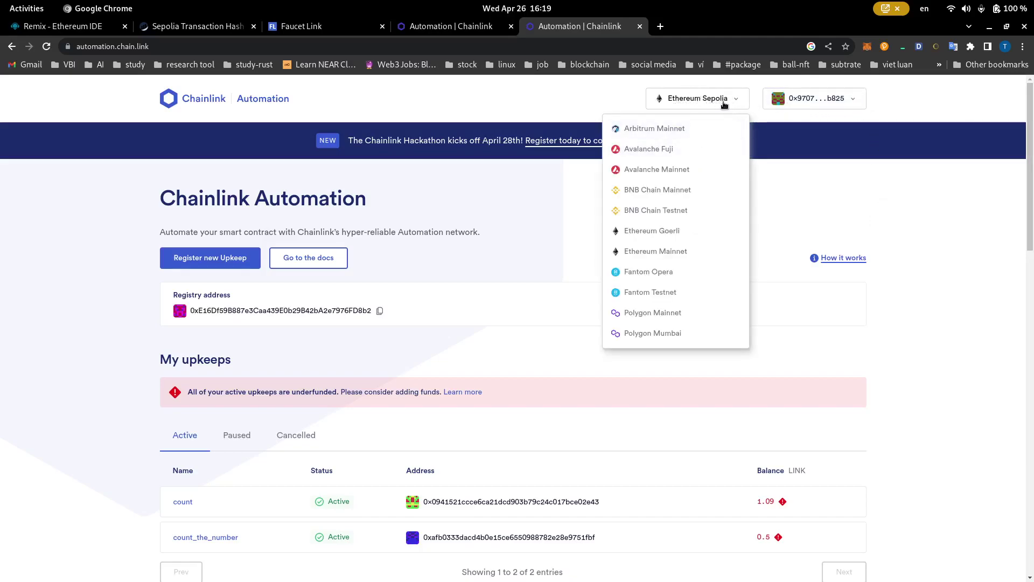
left_click(811, 225)
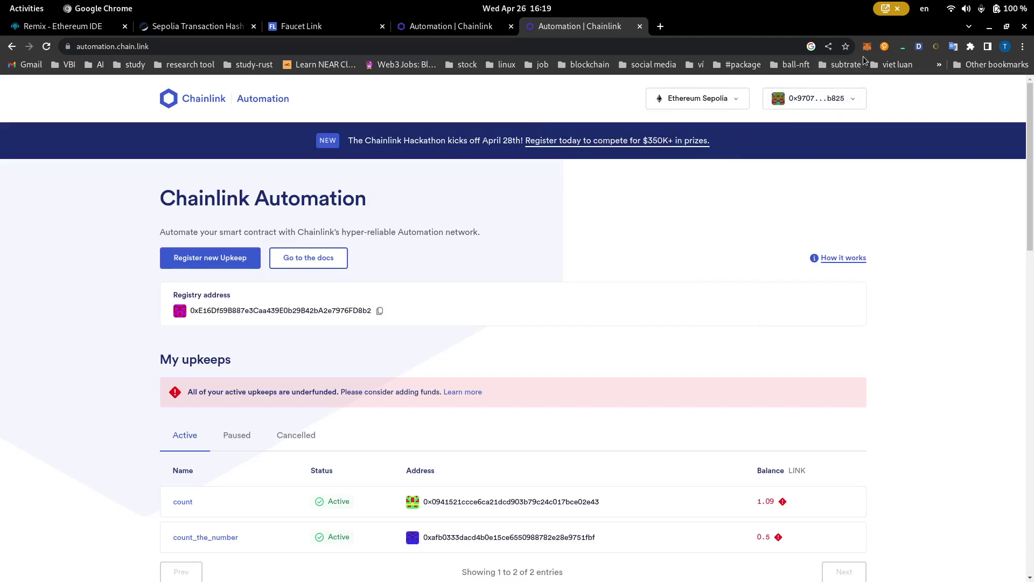
left_click(850, 98)
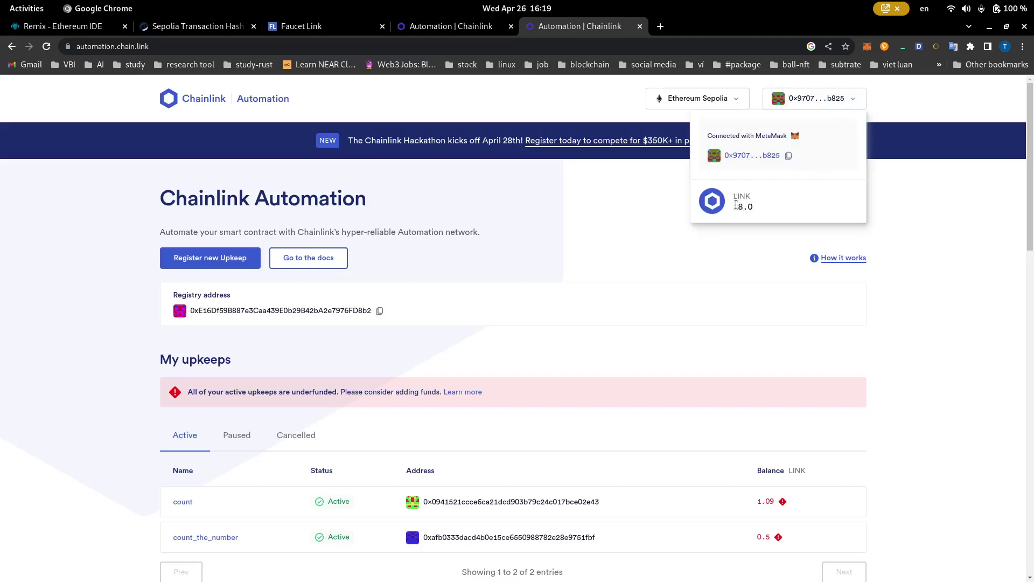
left_click(714, 251)
left_click(799, 99)
left_click(665, 221)
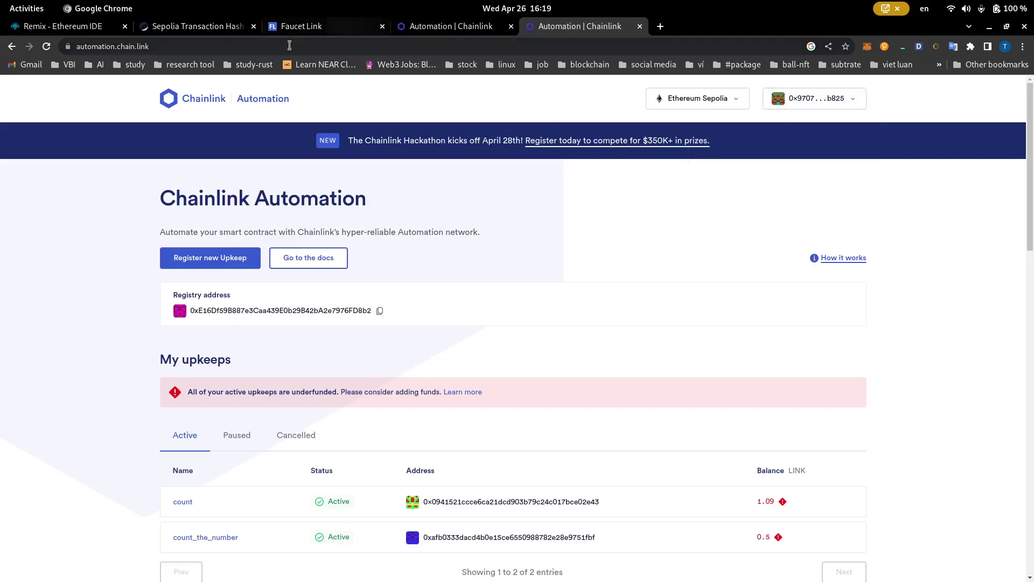
- View the Chainlink faucet's token request page from the Sepolia faucet list, close it and return to Chainlink Automation
left_click(297, 27)
scroll(540, 252, "up", 1)
scroll(440, 456, "down", 4)
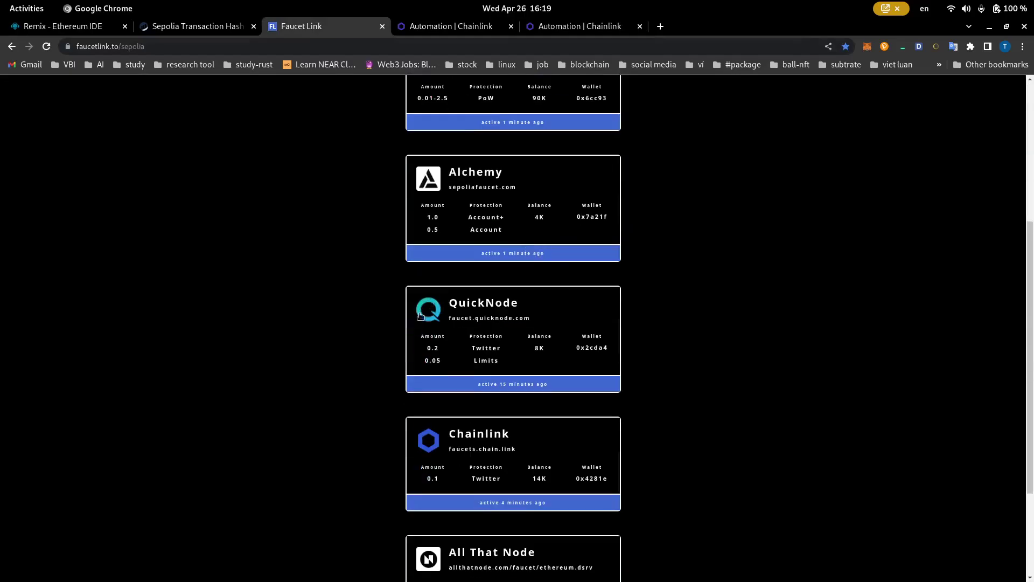
left_click(471, 450)
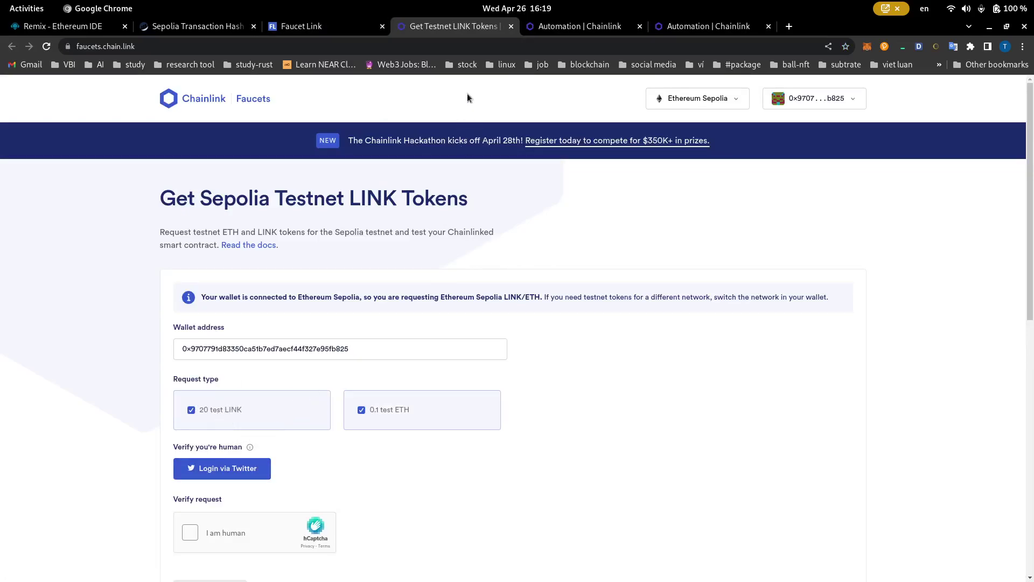
left_click(511, 26)
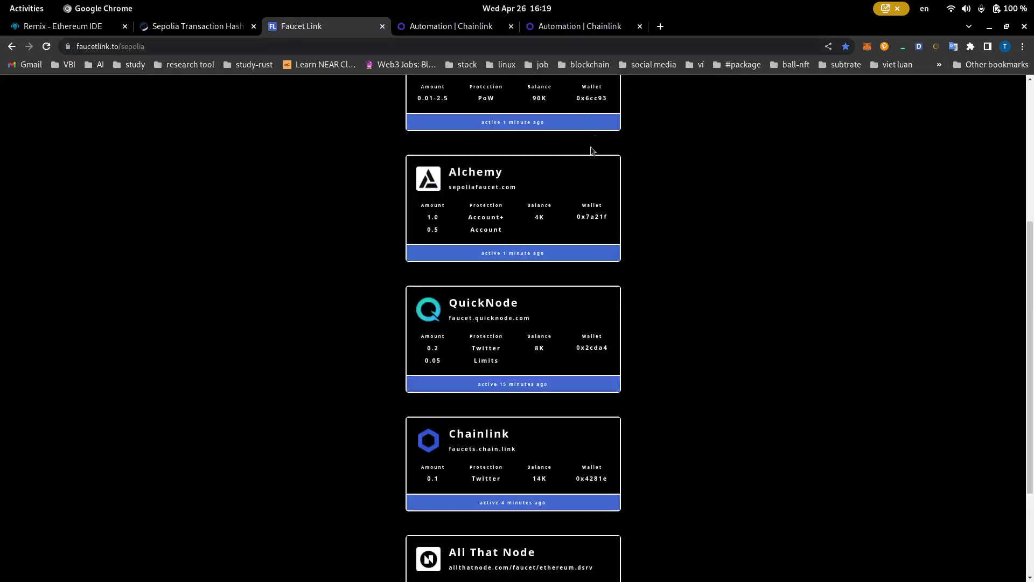
left_click(565, 29)
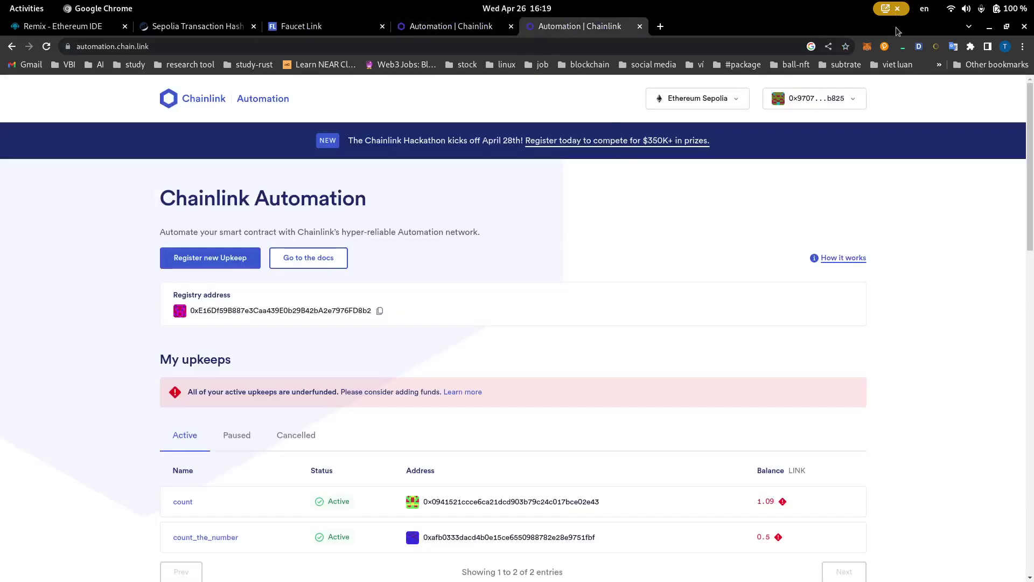
- Begin registering a new upkeep with the Time-based trigger
scroll(621, 300, "down", 2)
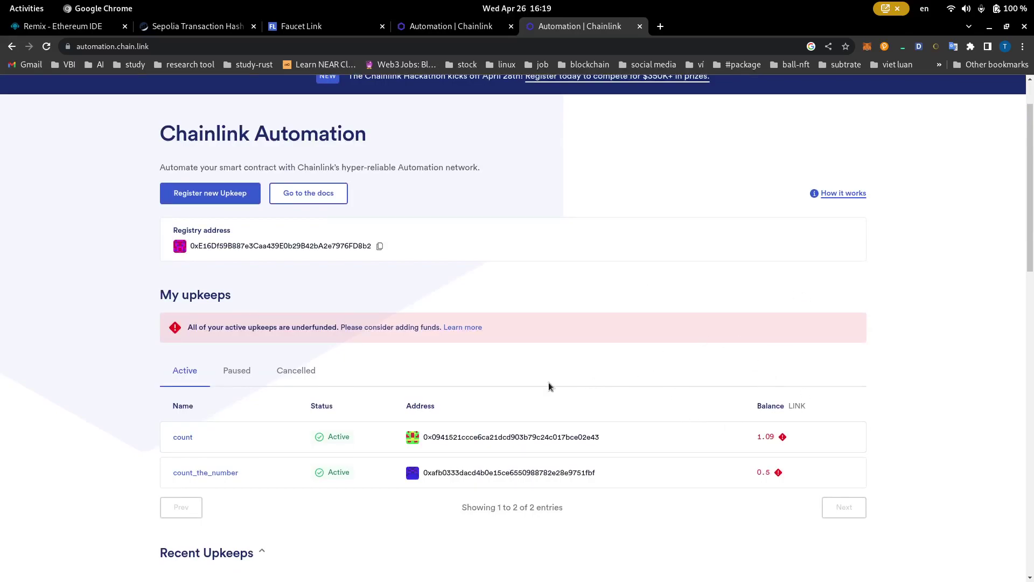
scroll(447, 204, "up", 2)
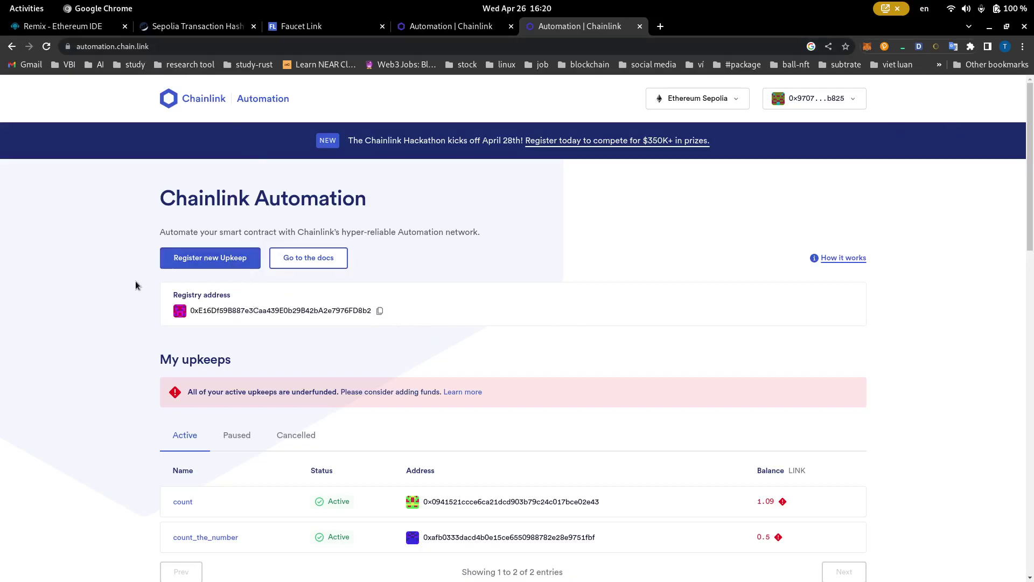
left_click(205, 264)
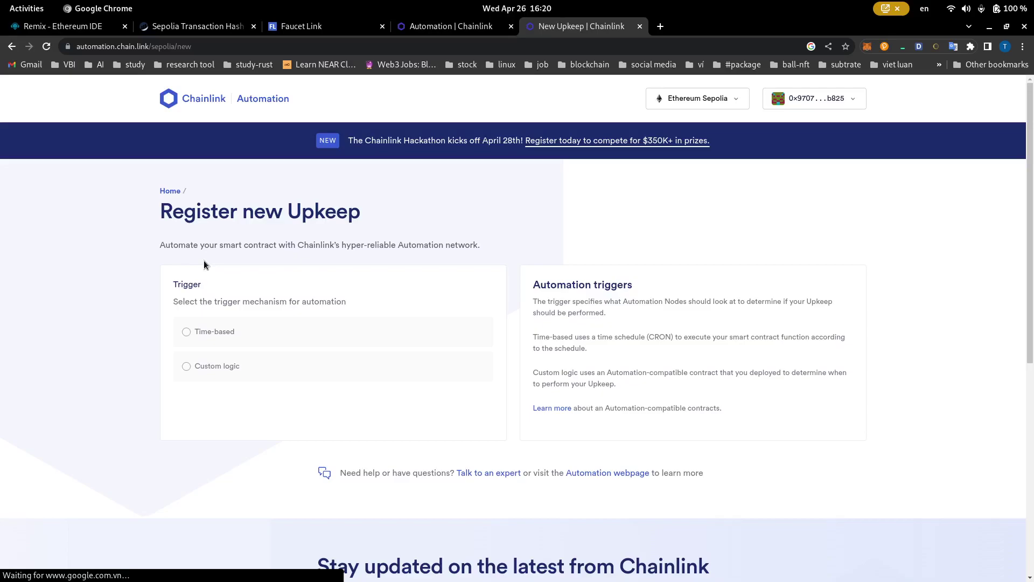
left_click(215, 333)
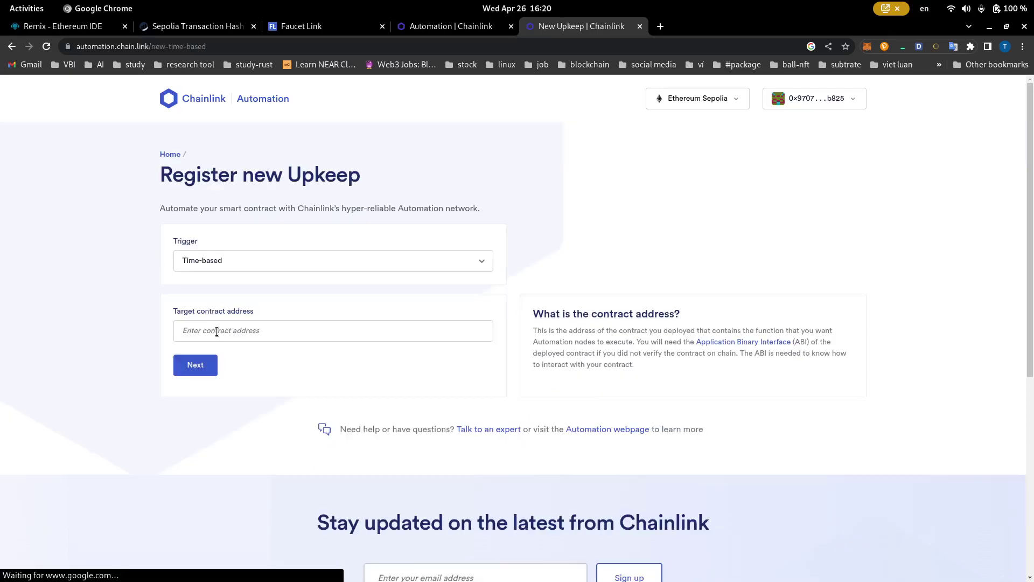
- Switch the upkeep's trigger to Custom logic and return it to Time-based
left_click(483, 264)
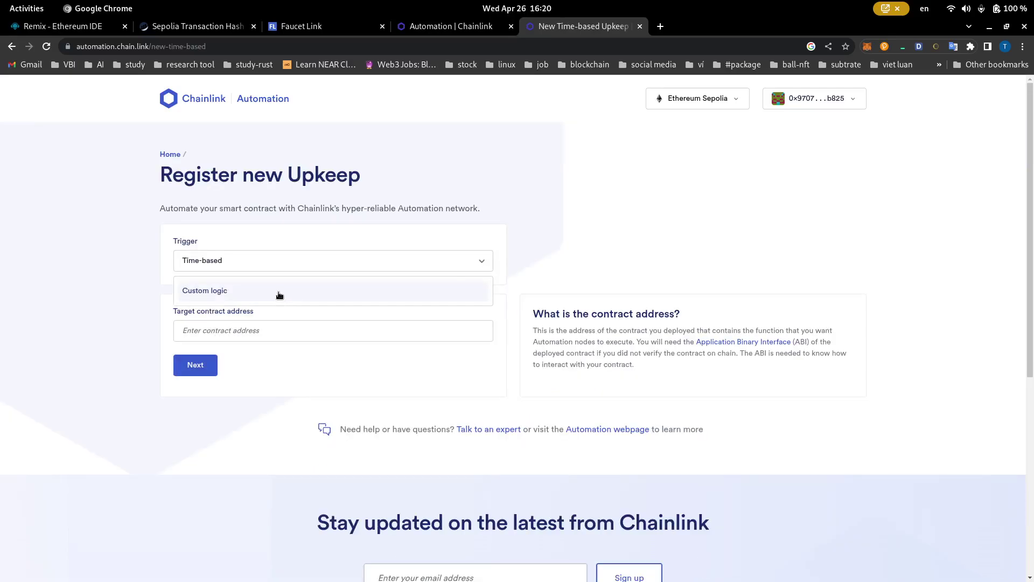
left_click(277, 295)
left_click(455, 261)
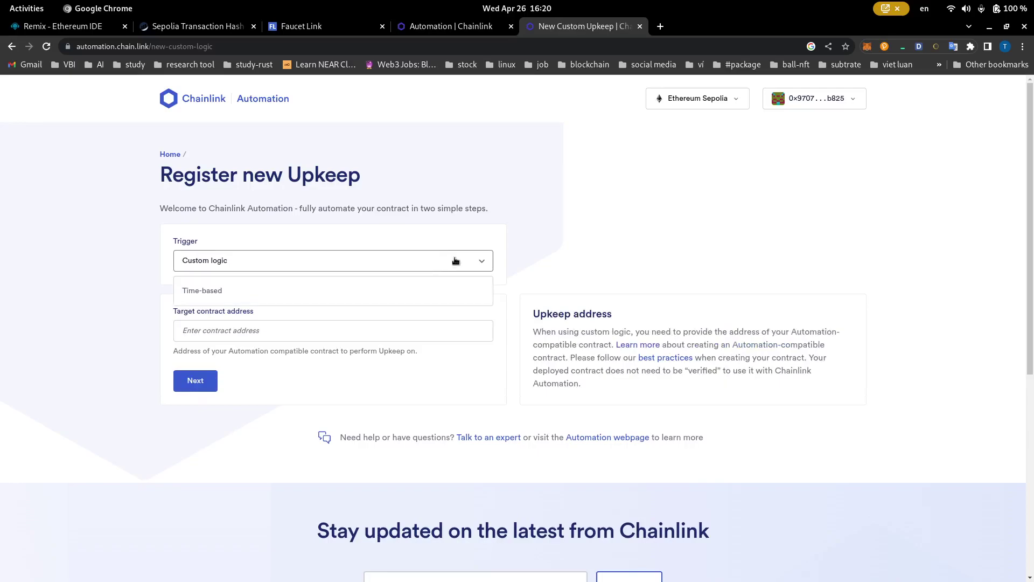
left_click(279, 295)
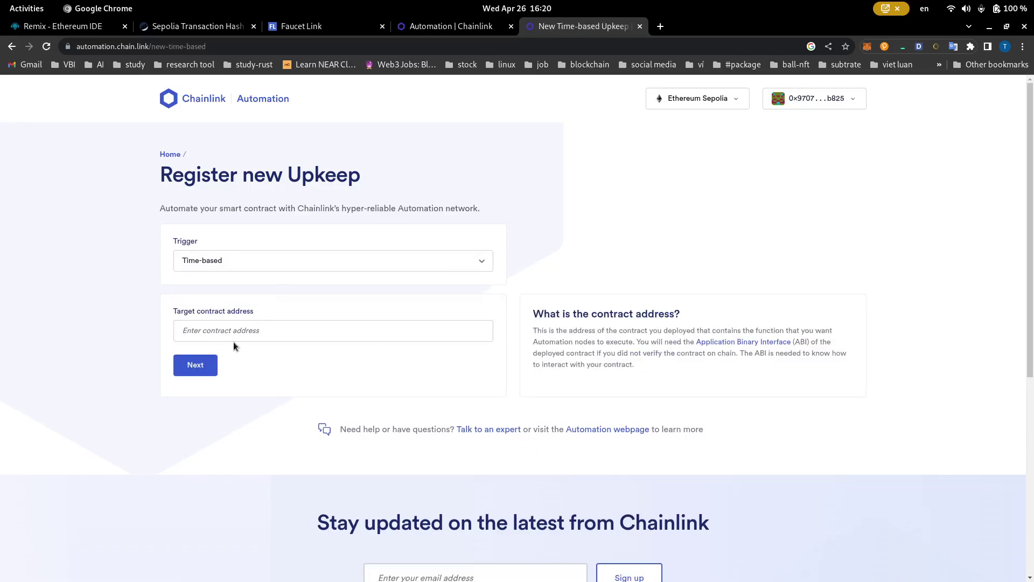
- Copy the deployed count contract's address from Remix and submit it as the upkeep's target contract address
left_click(205, 328)
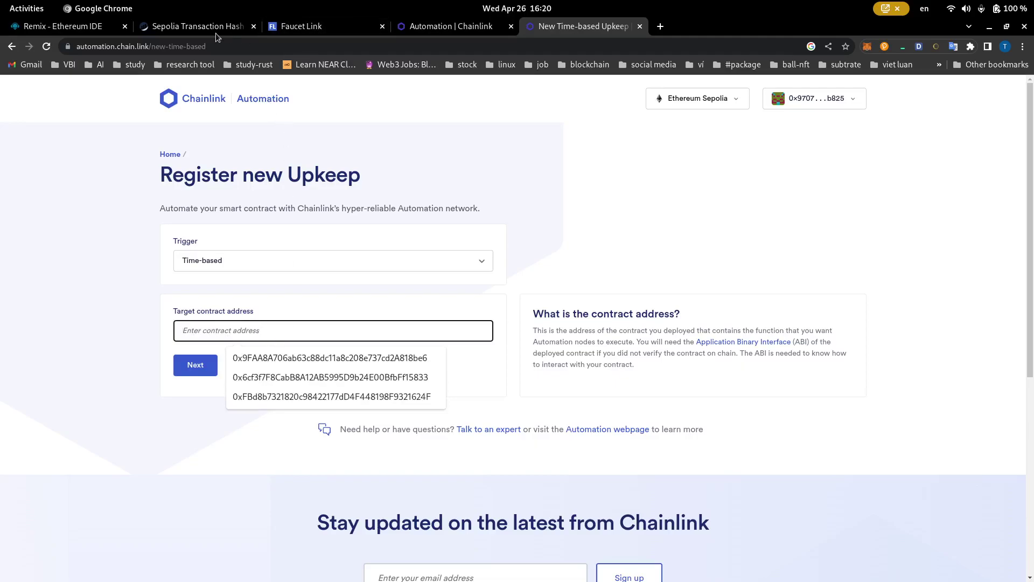
left_click(87, 27)
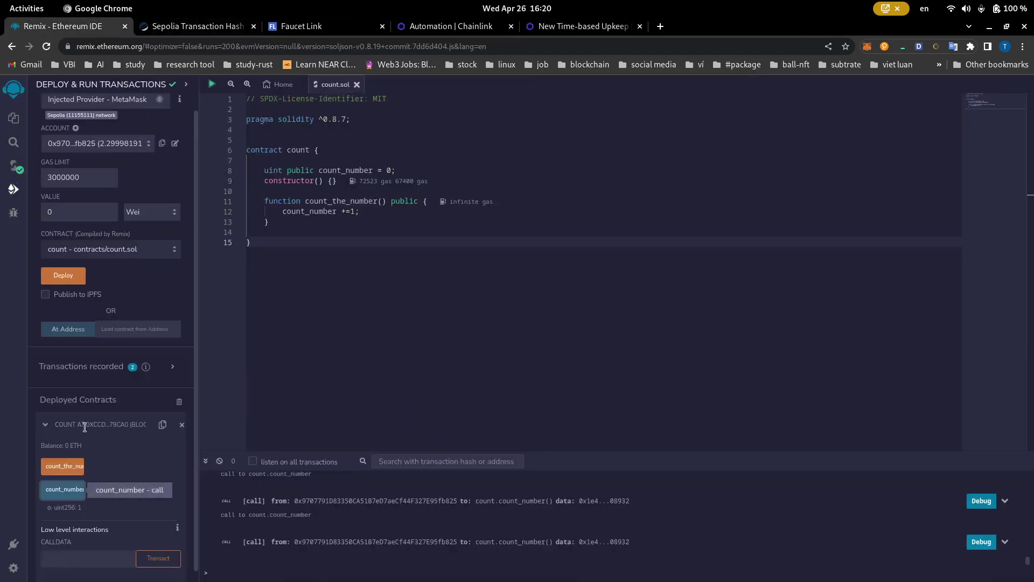
left_click_drag(59, 423, 55, 423)
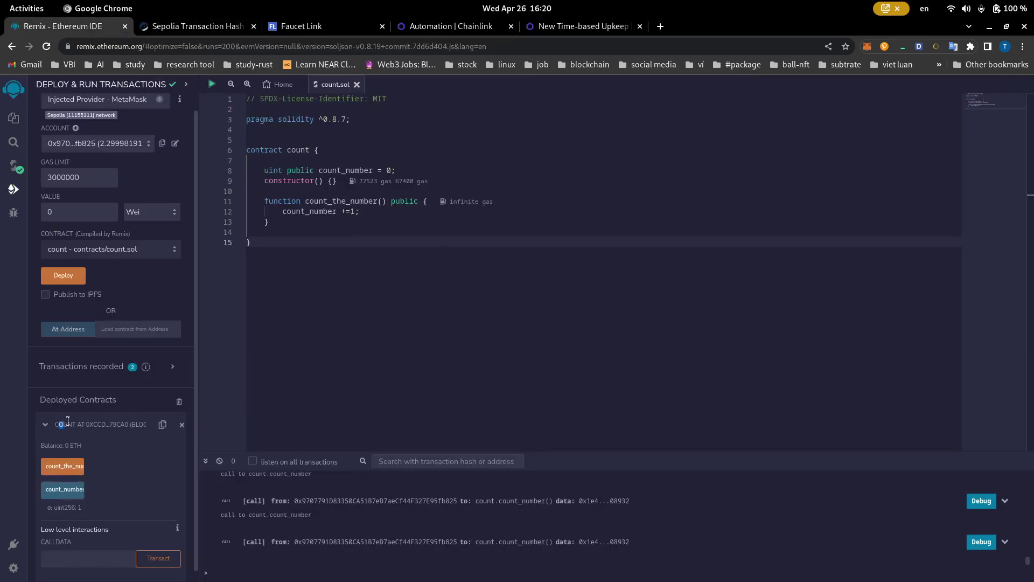
left_click(162, 423)
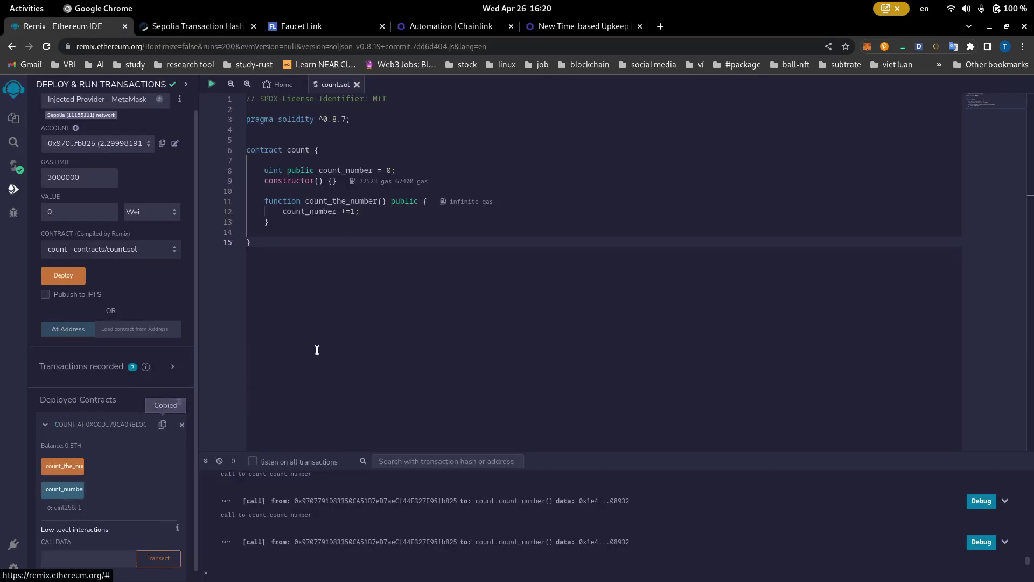
left_click(555, 29)
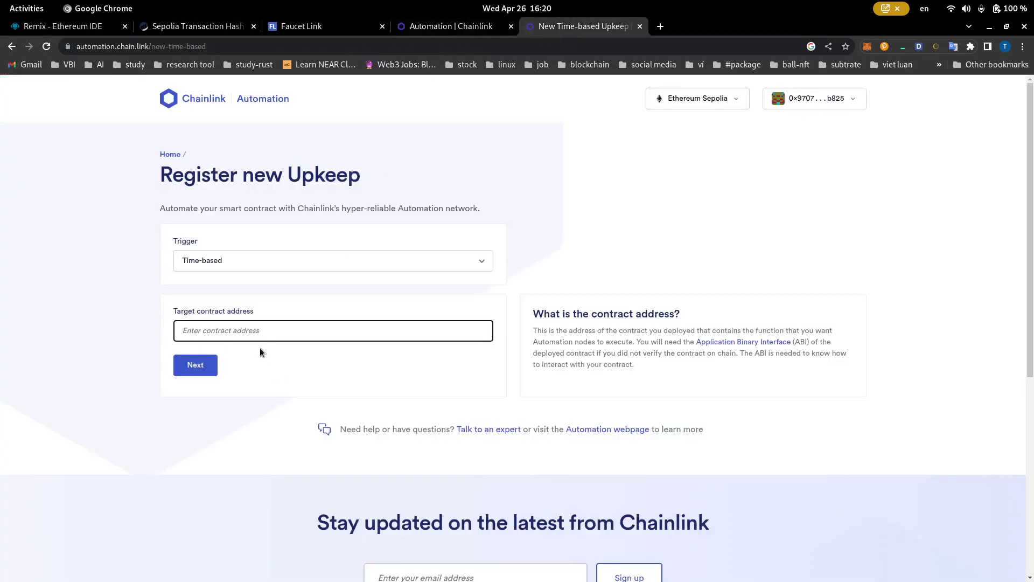
right_click(253, 330)
left_click(284, 403)
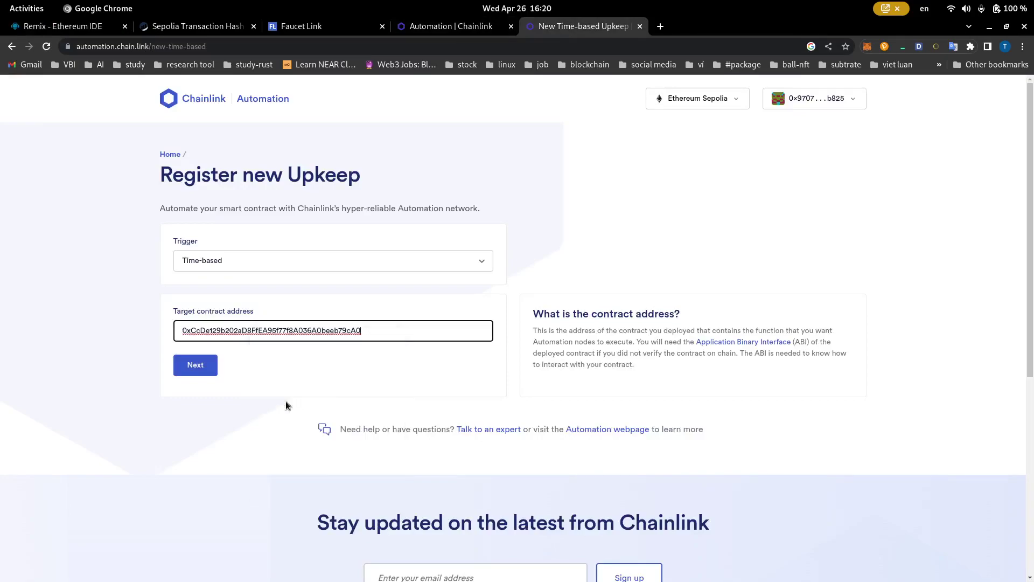
left_click(205, 366)
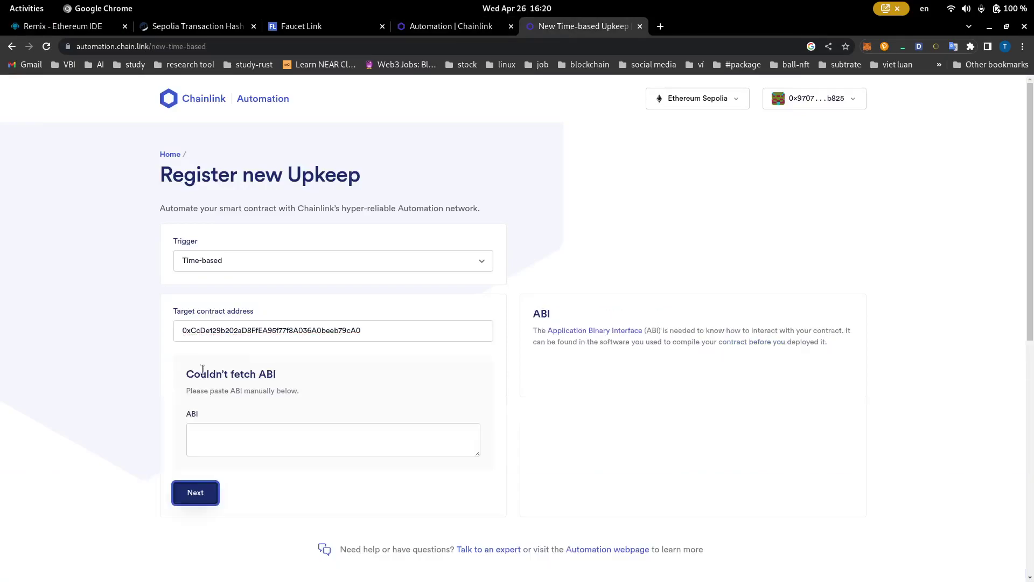
- Copy the compiled count contract's ABI from the Solidity compiler in Remix and submit it as the ABI for the upkeep's target contract
left_click(326, 441)
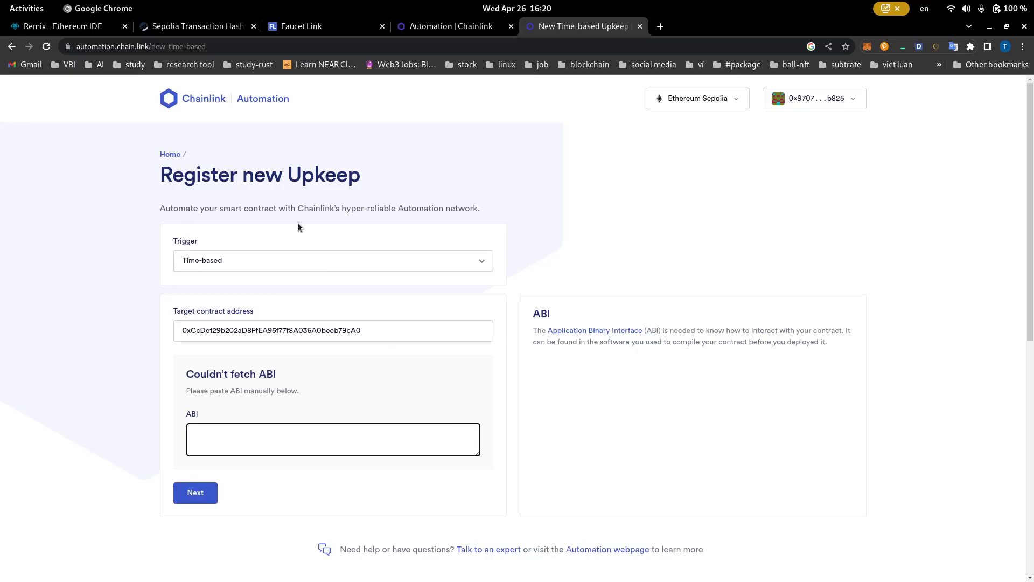
left_click(62, 26)
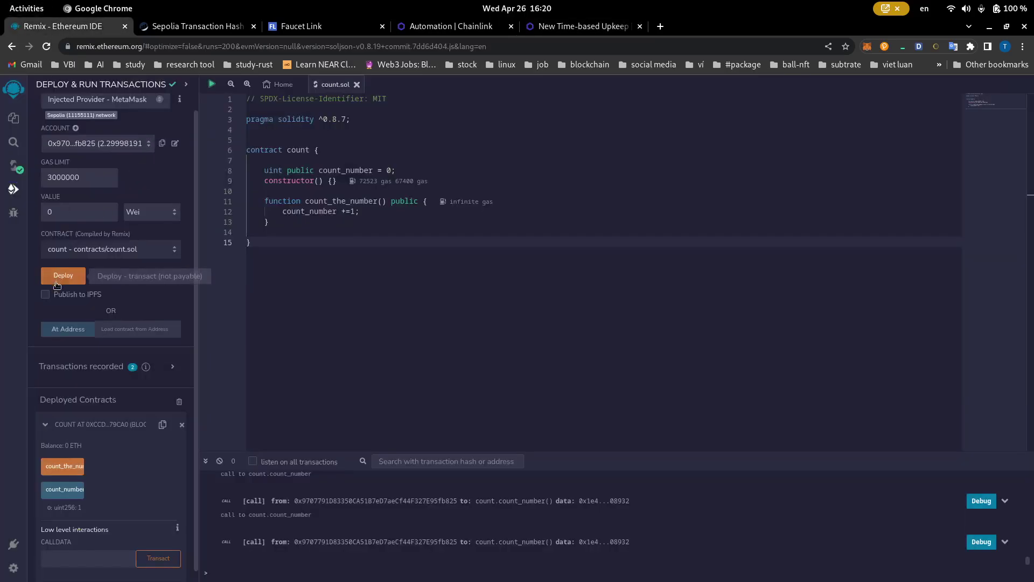
left_click(13, 190)
left_click(14, 165)
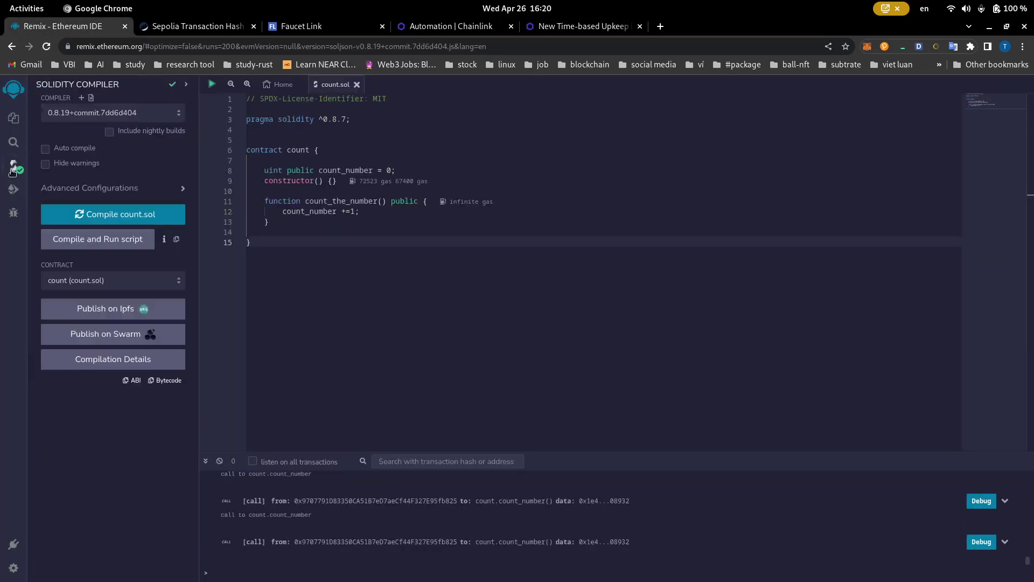
left_click(132, 381)
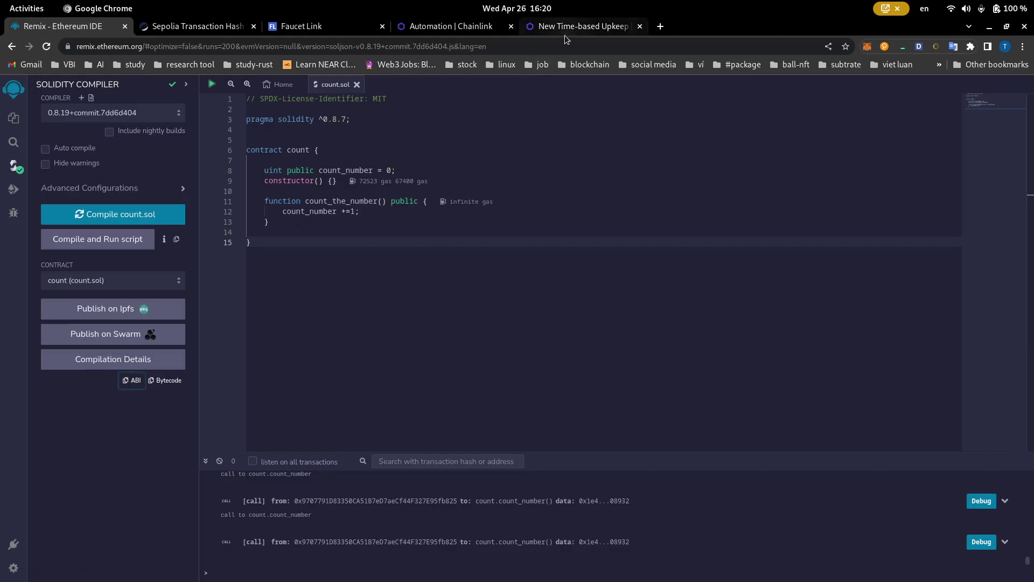
left_click(581, 26)
right_click(220, 440)
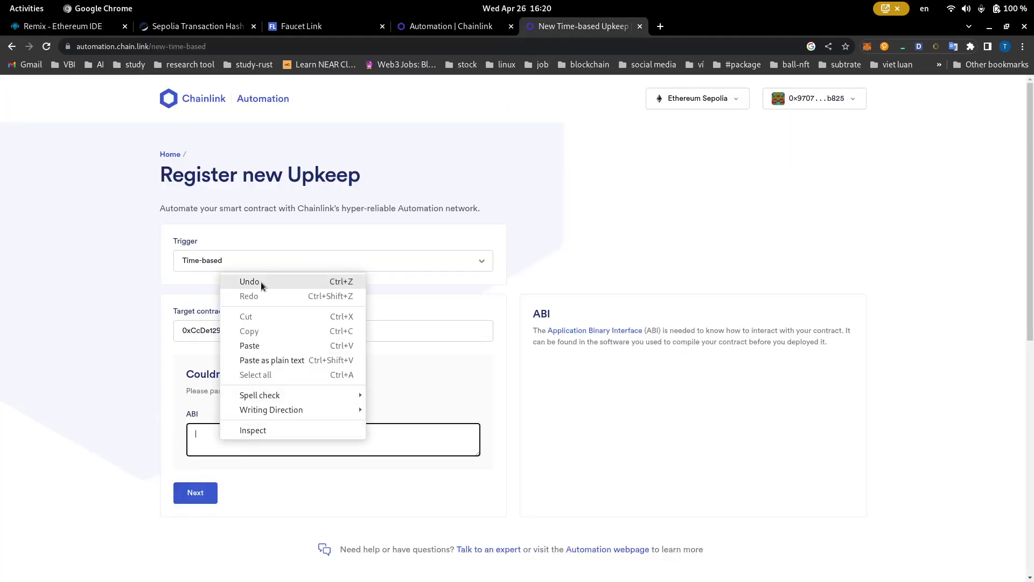
left_click(257, 361)
left_click(195, 492)
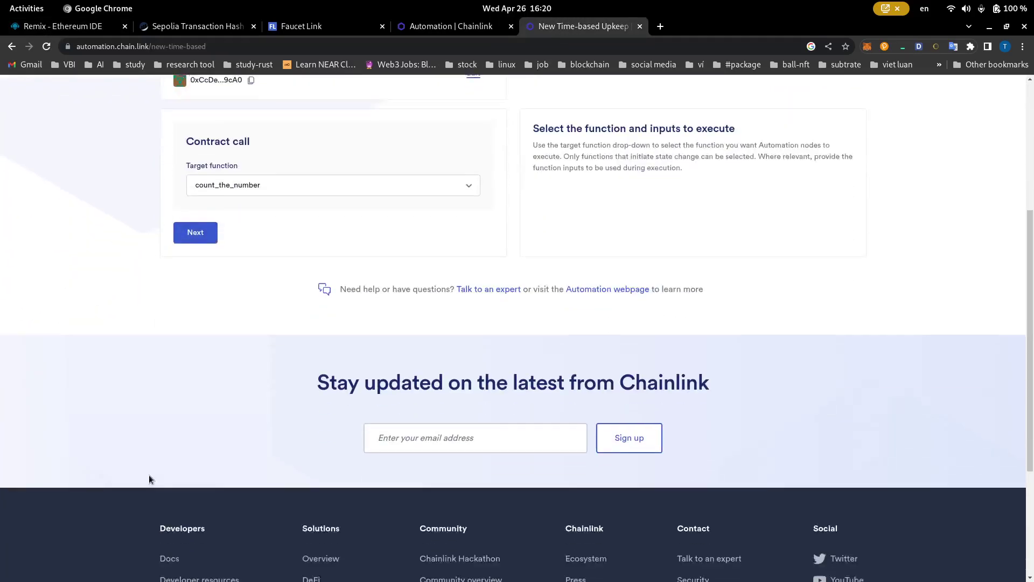
- Choose count_the_number as the upkeep's target function and continue to the time schedule
scroll(364, 305, "up", 3)
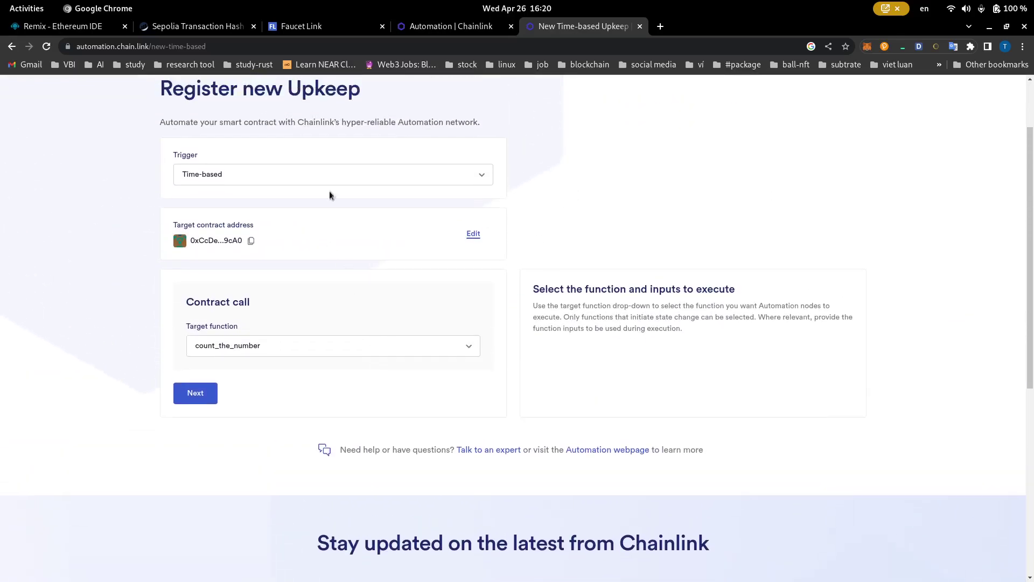
scroll(216, 331, "up", 1)
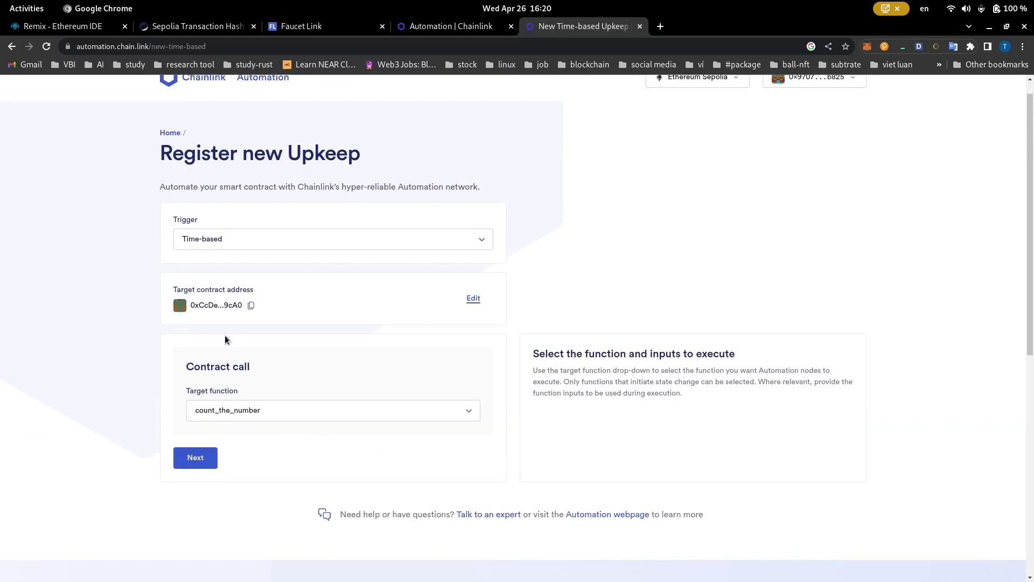
left_click(452, 412)
left_click(260, 446)
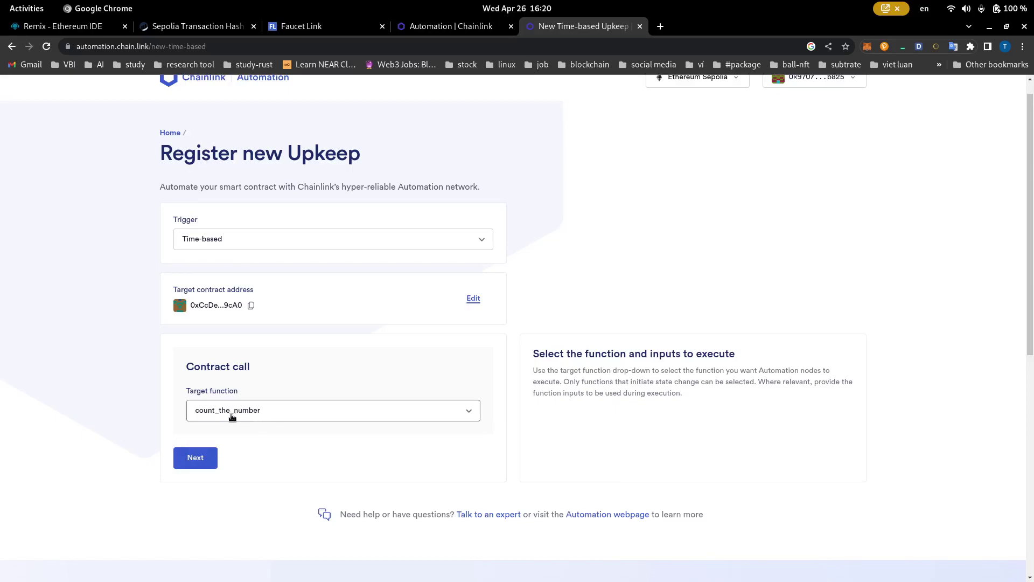
left_click(202, 462)
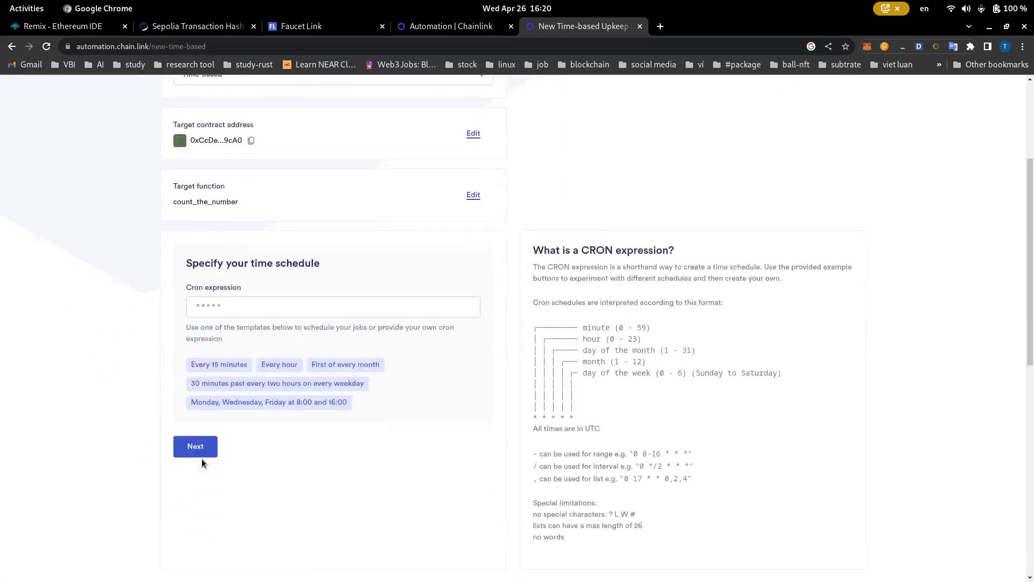
- Fill the cron expression from the Every 15 minutes template and edit it to */2 * * * *
scroll(296, 282, "up", 1)
left_click(221, 276)
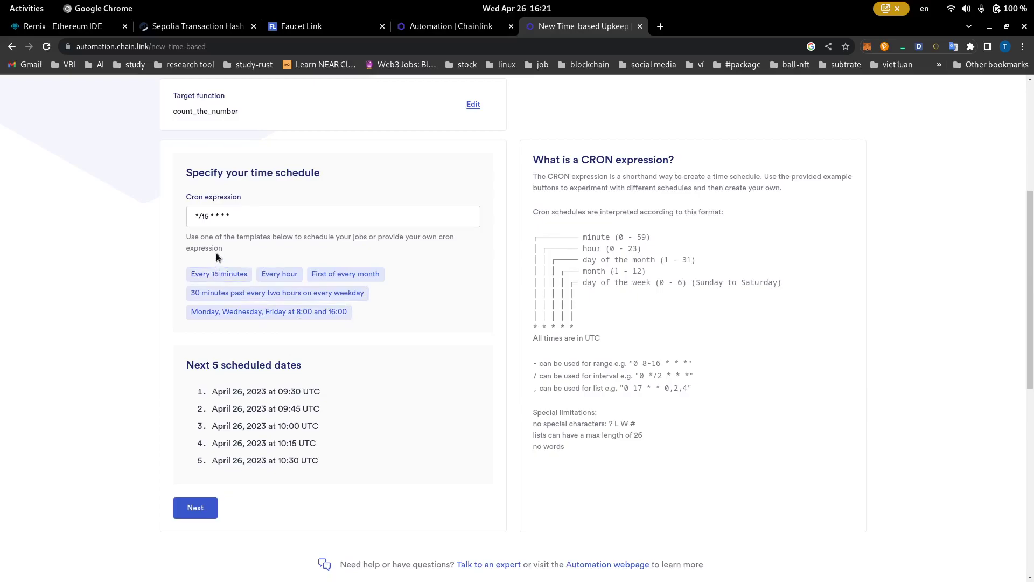
left_click(209, 217)
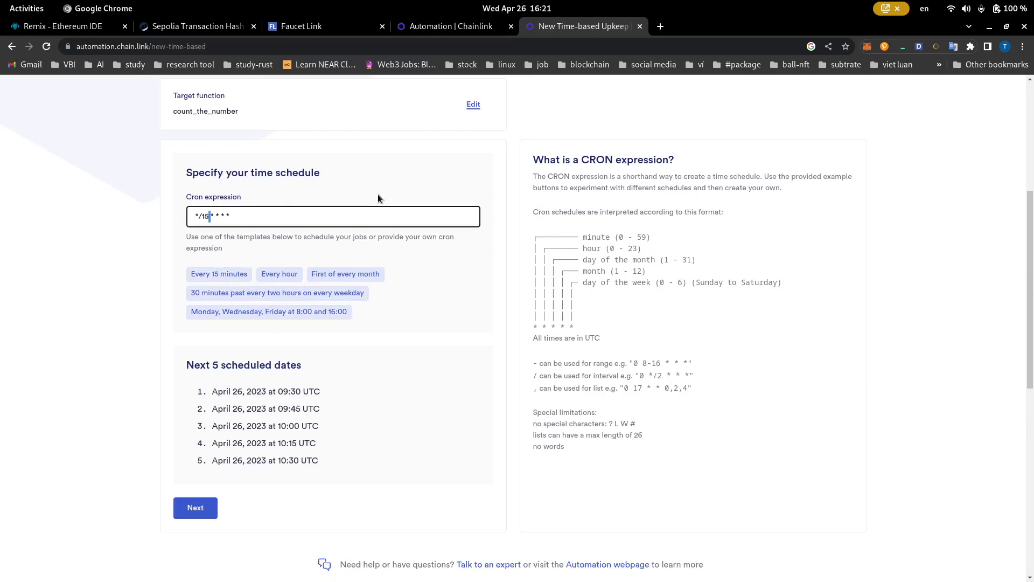
key("Left")
key("Left")
key("BackSpace")
key("BackSpace")
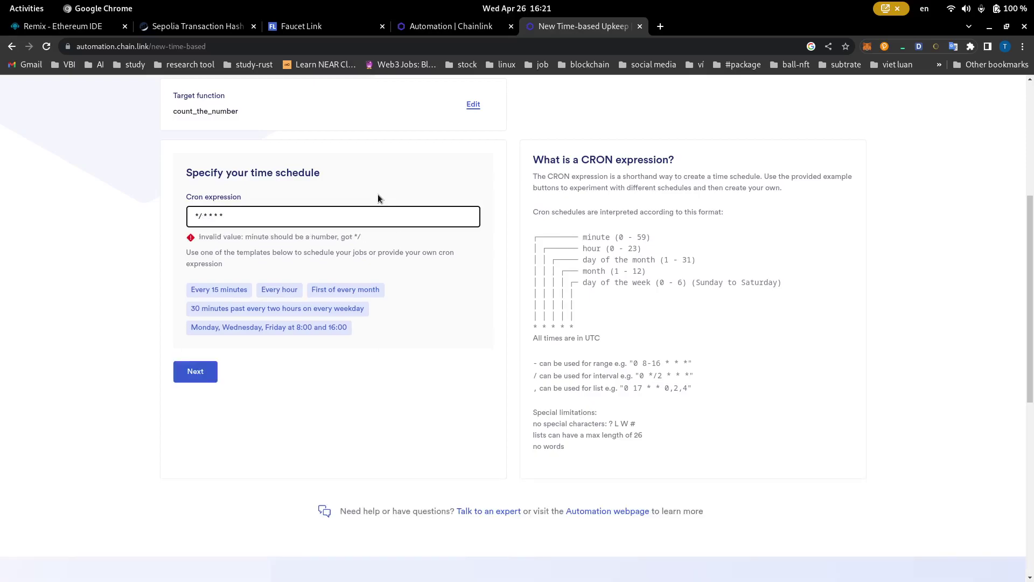
type("2")
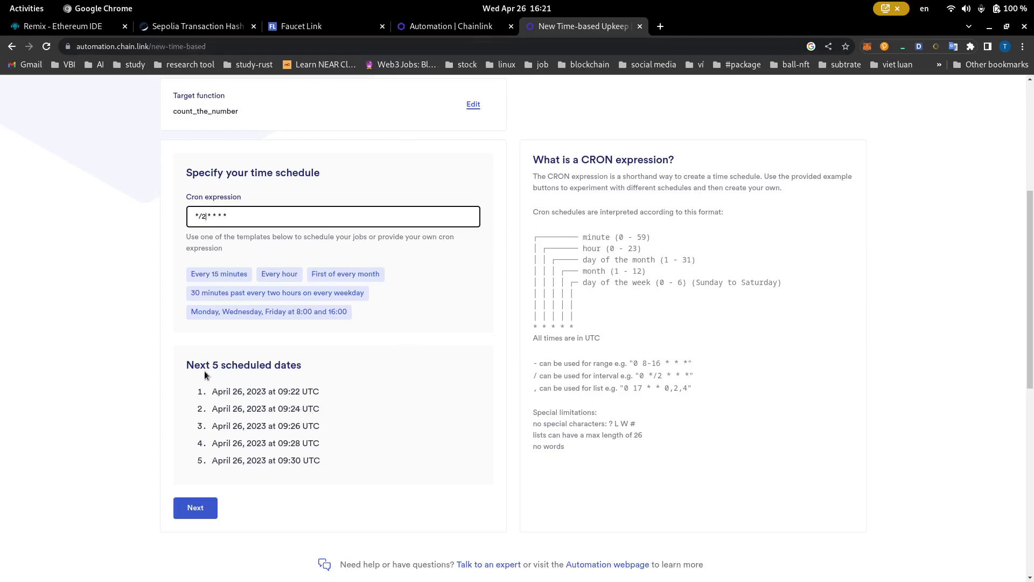
- Review the interval and UTC times in the next five scheduled dates and submit the time schedule
left_click_drag(184, 363, 296, 372)
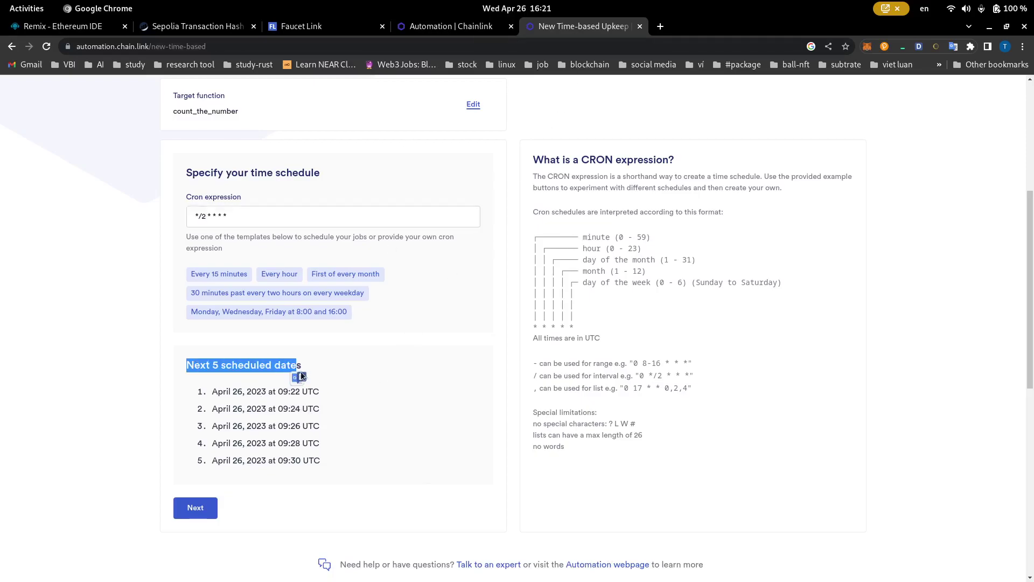
left_click(243, 383)
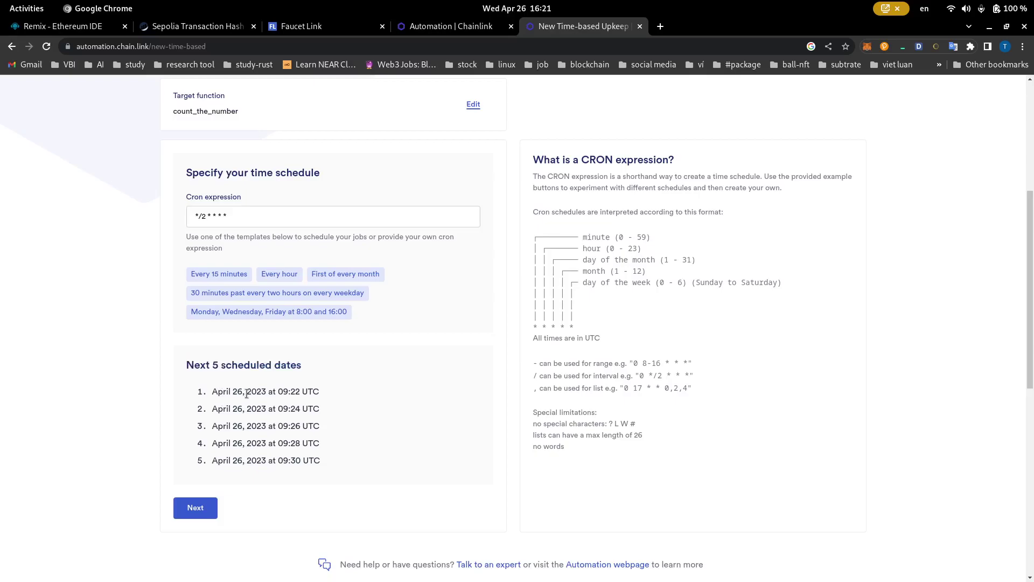
double_click(290, 391)
double_click(296, 408)
left_click_drag(305, 391, 323, 393)
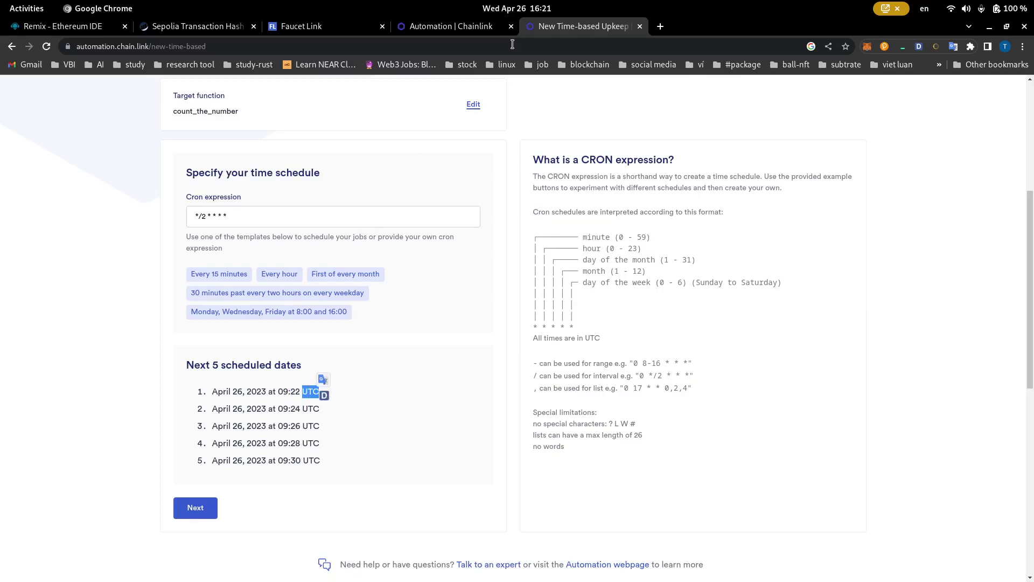
left_click(207, 513)
scroll(364, 272, "up", 3)
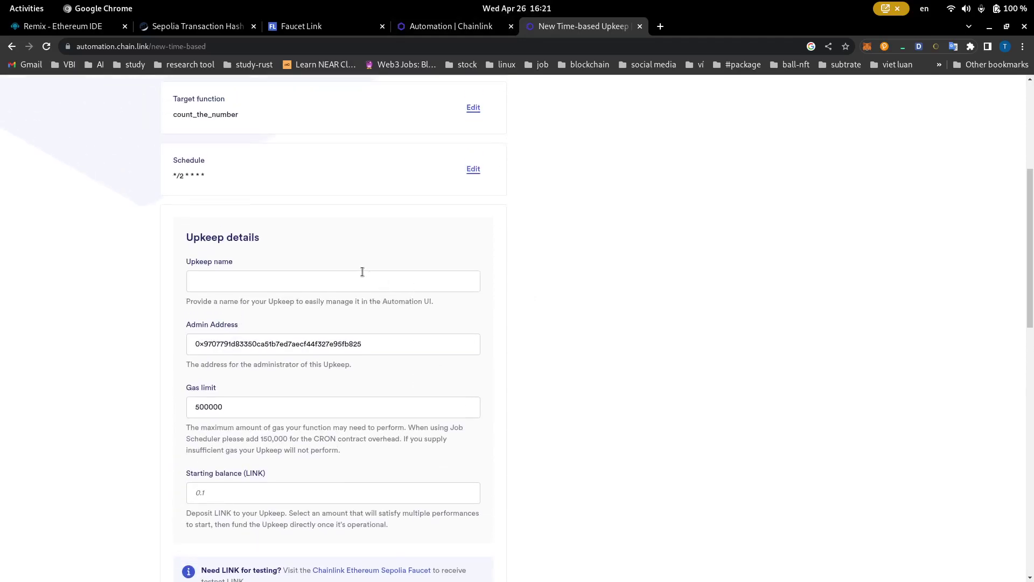
- Name the upkeep count1 in its details
left_click(367, 283)
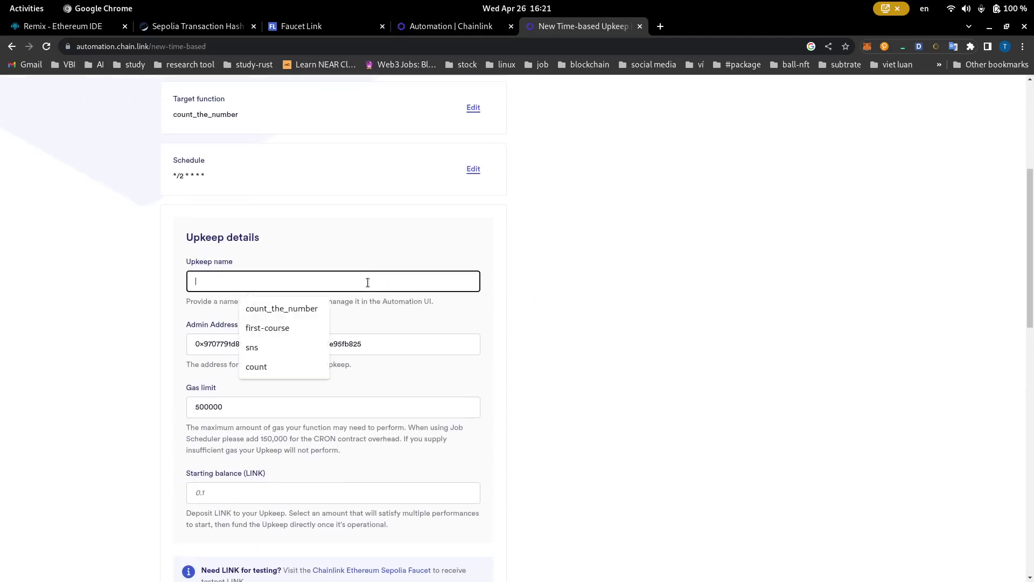
type("thi")
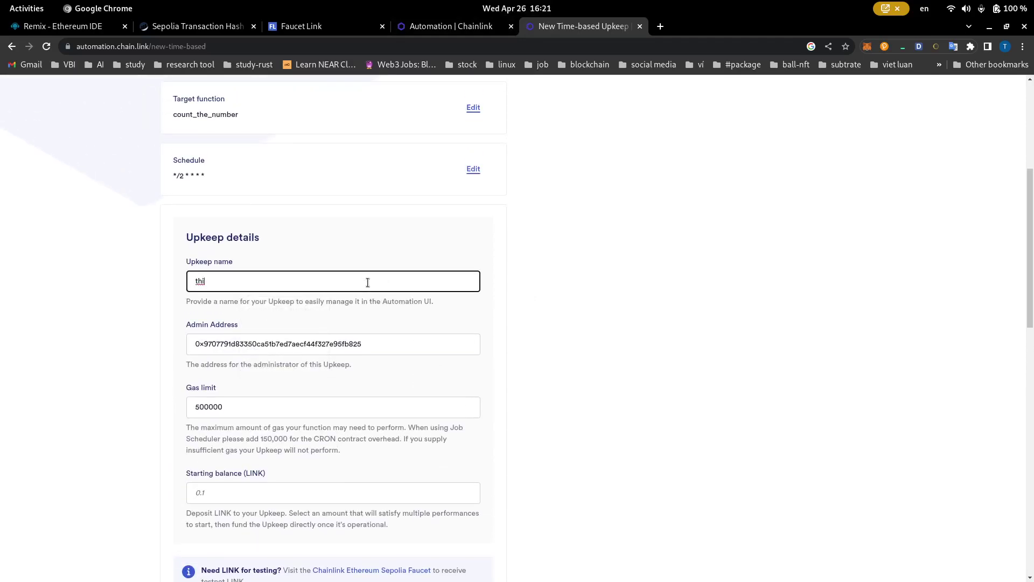
key("BackSpace")
type("count")
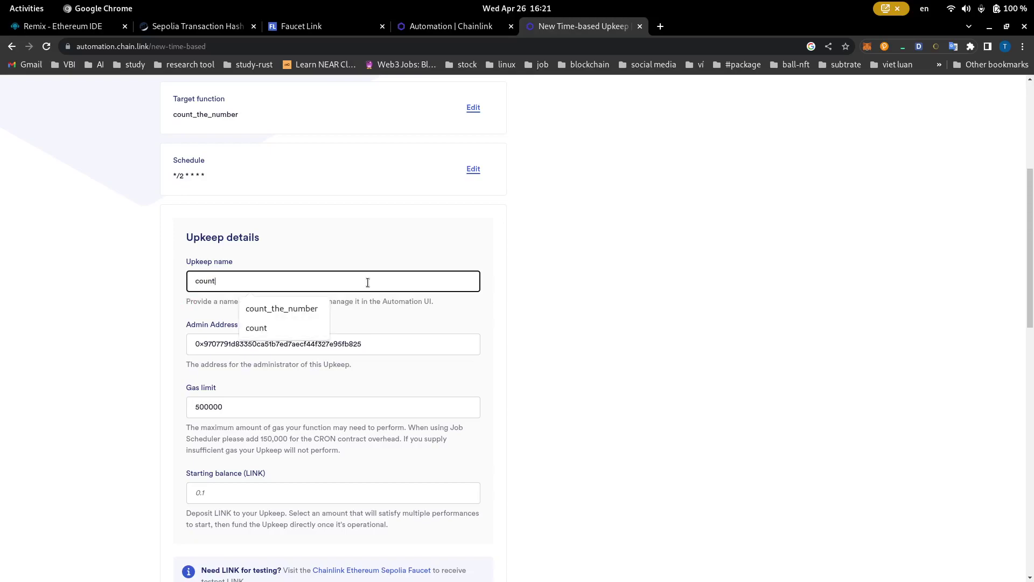
type("-")
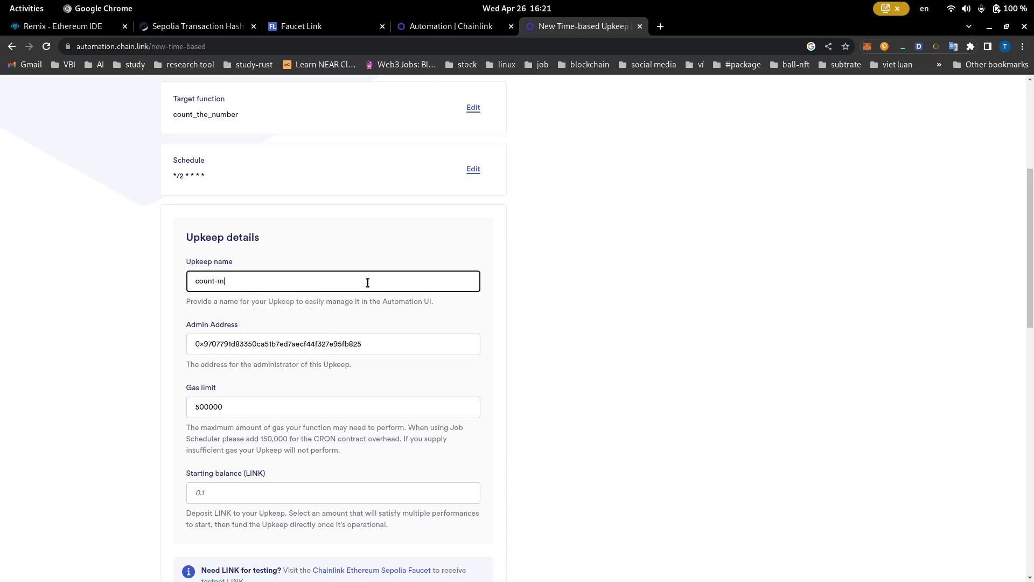
key("BackSpace")
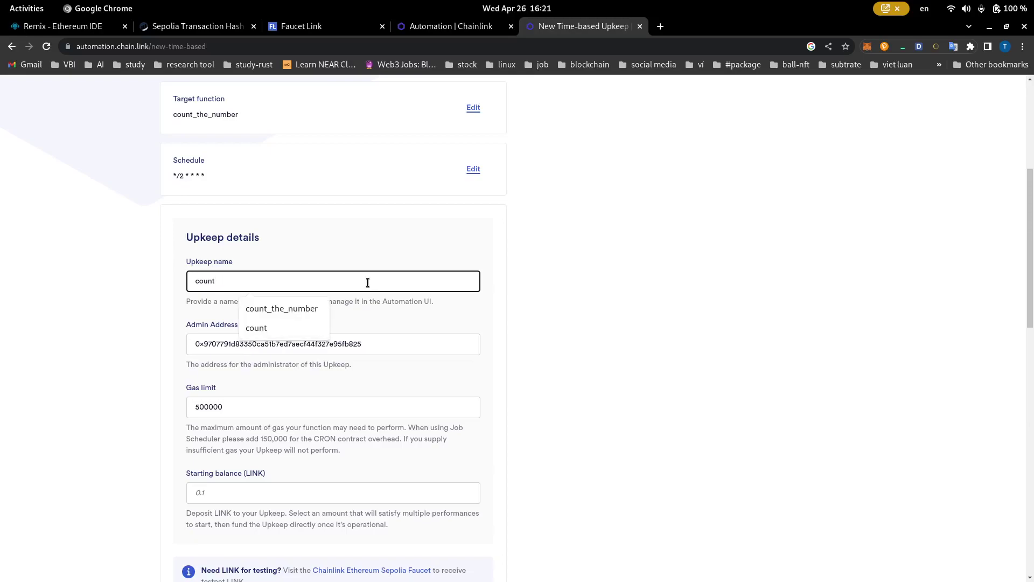
type("1")
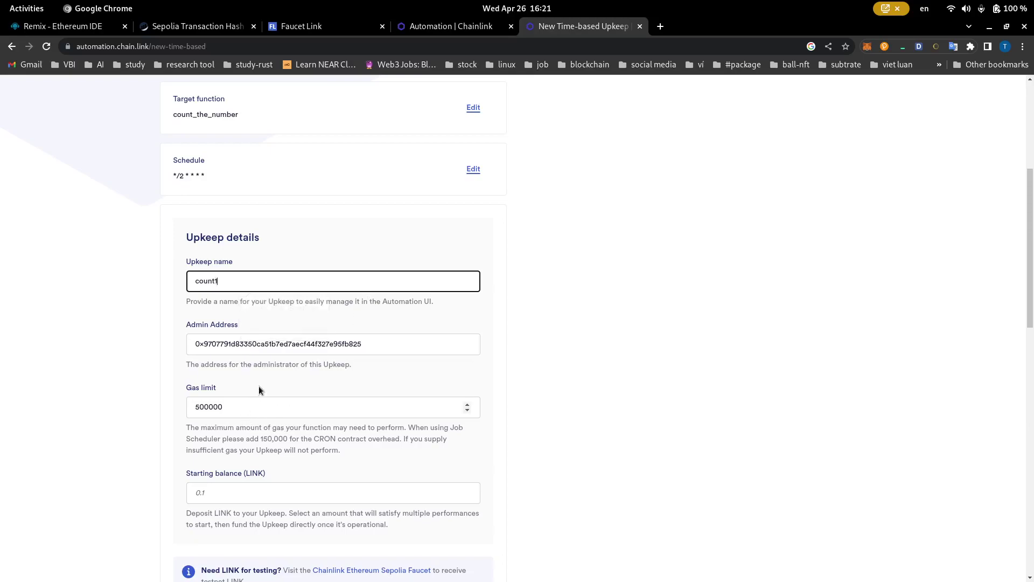
- Set the upkeep's starting balance to 1 LINK
scroll(268, 353, "down", 2)
scroll(268, 353, "down", 2)
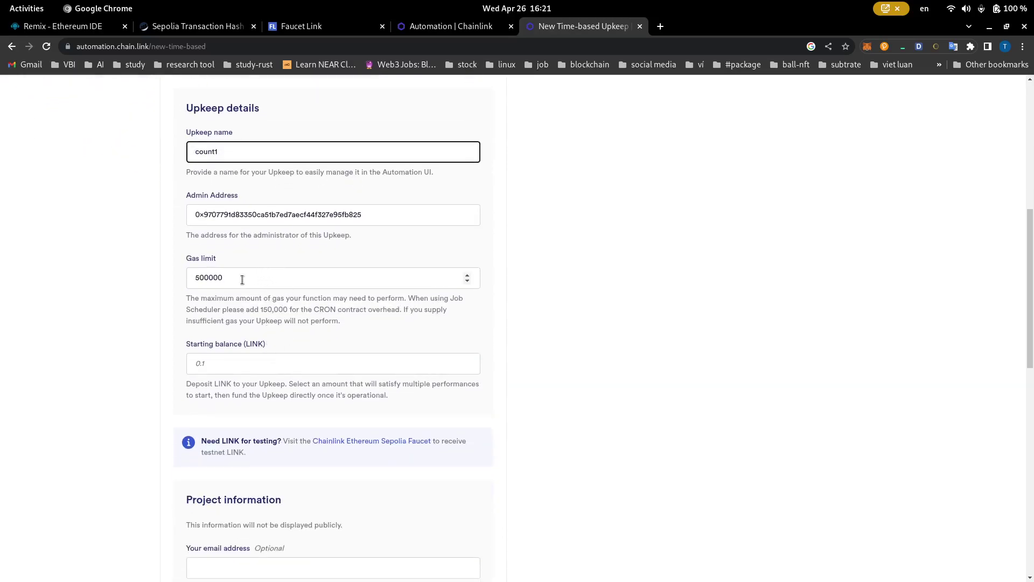
left_click(266, 365)
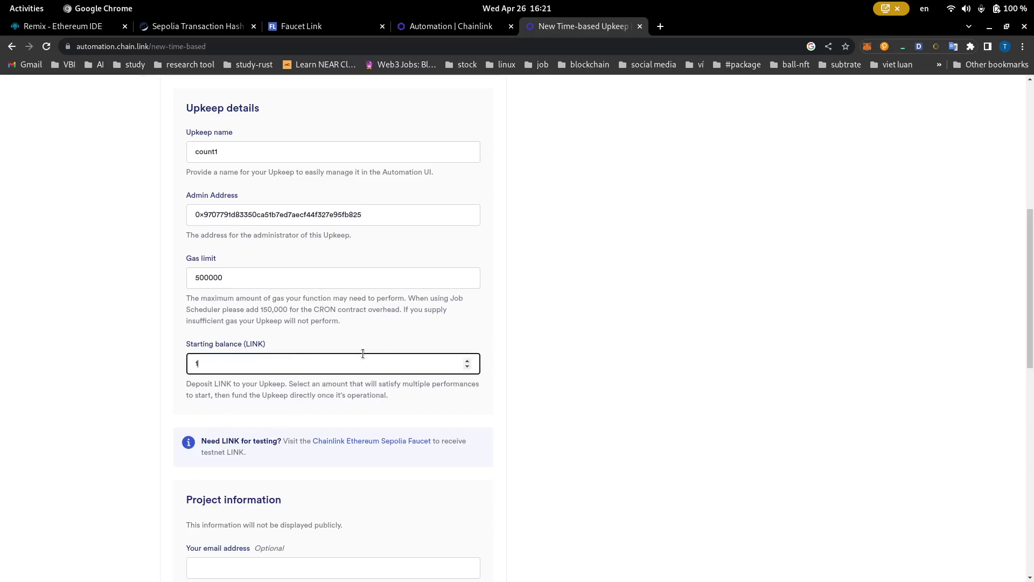
key("BackSpace")
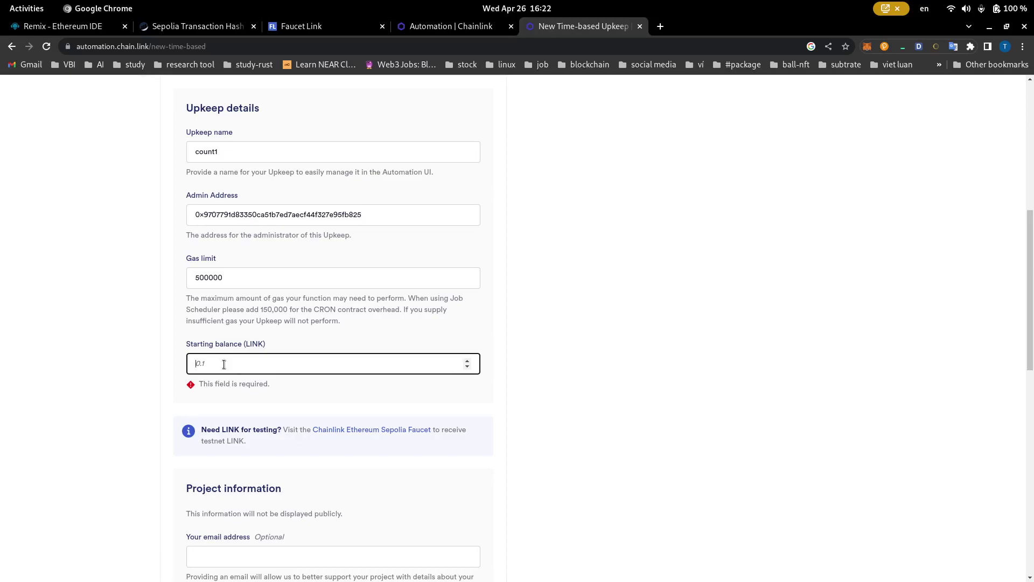
type("1")
- Register the upkeep, confirm the CRON job deployment and time-based registration requests in MetaMask, and close the progress dialog
scroll(424, 295, "down", 5)
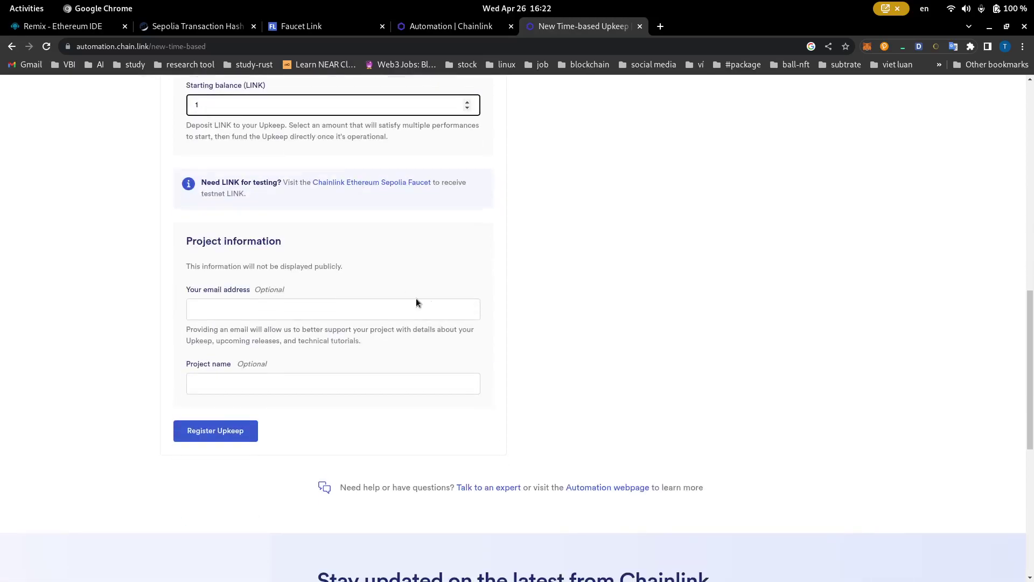
scroll(386, 292, "up", 4)
scroll(296, 393, "down", 3)
scroll(302, 380, "up", 3)
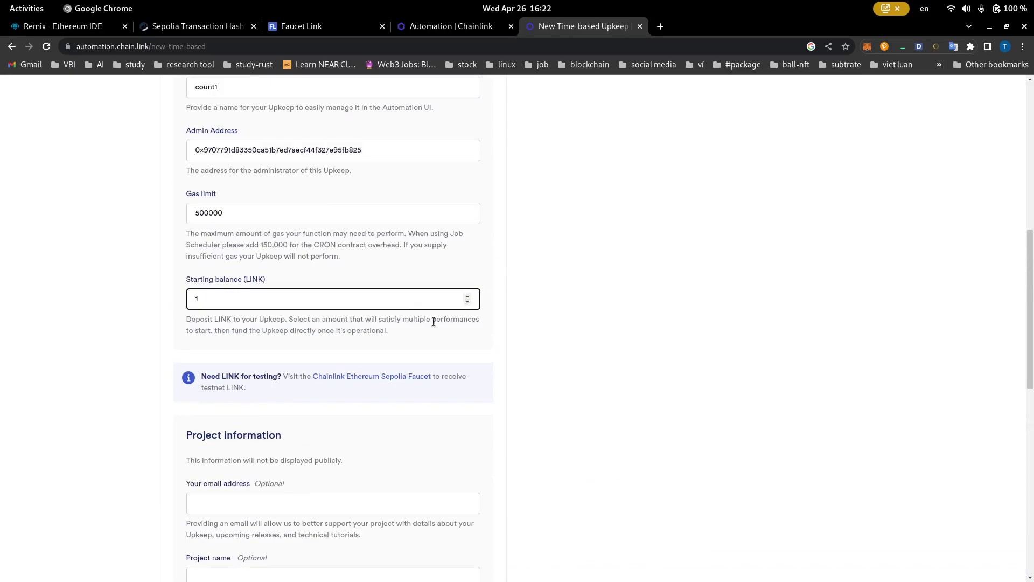
scroll(438, 328, "down", 2)
left_click(210, 493)
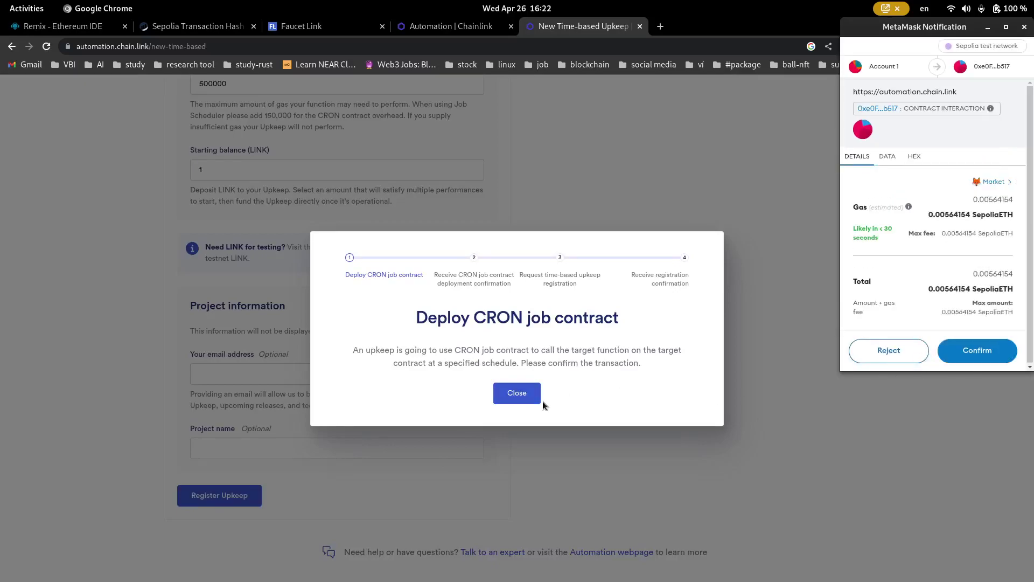
left_click(992, 358)
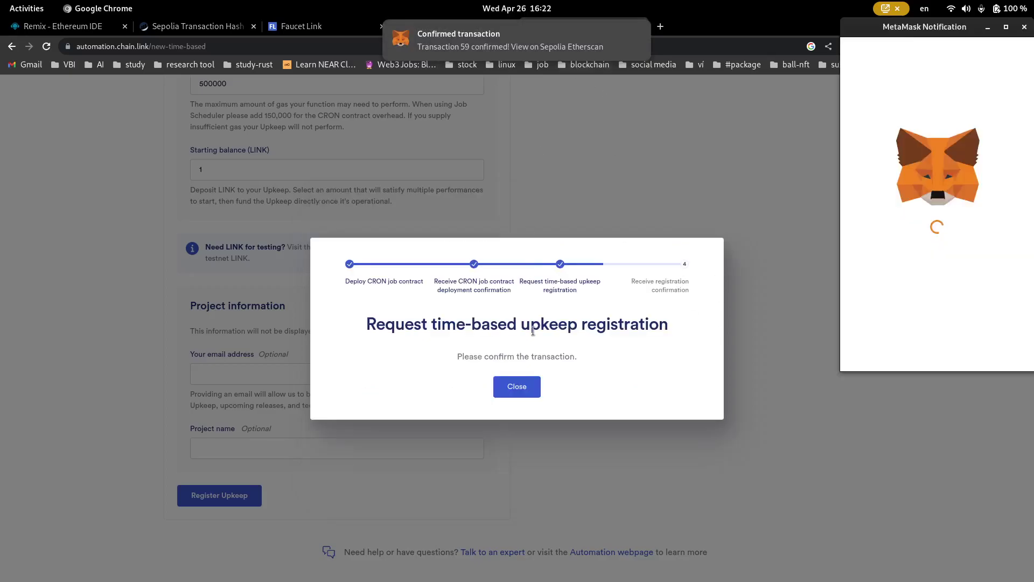
left_click(1005, 354)
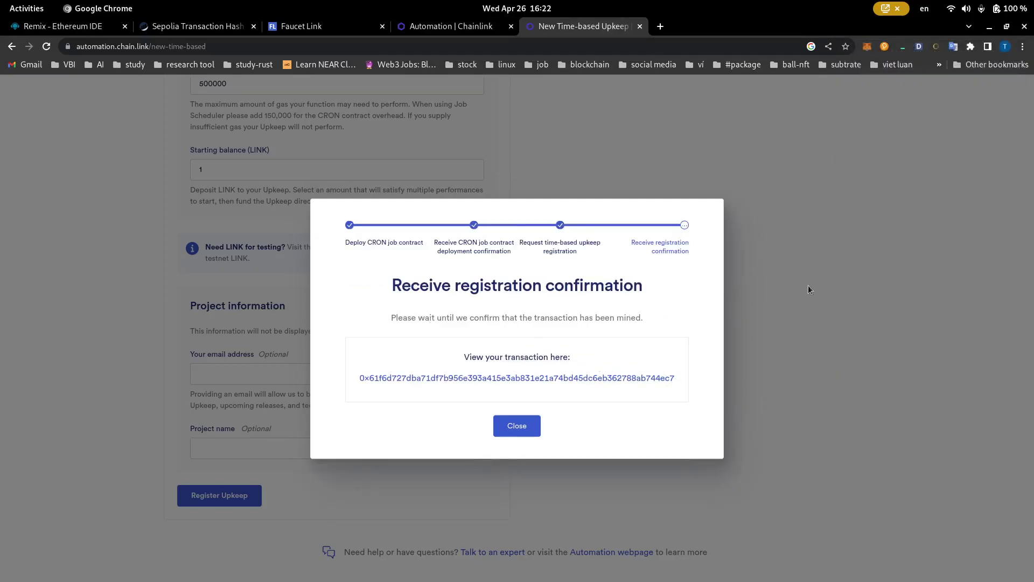
left_click(539, 430)
- Return to the Chainlink Automation home page with the list of own upkeeps
scroll(670, 333, "up", 10)
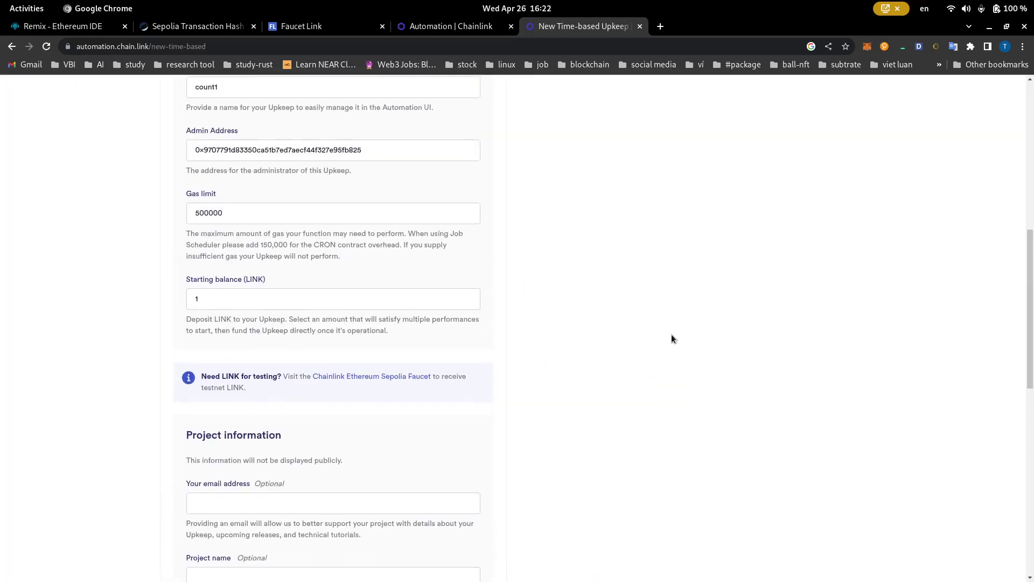
scroll(534, 252, "up", 1)
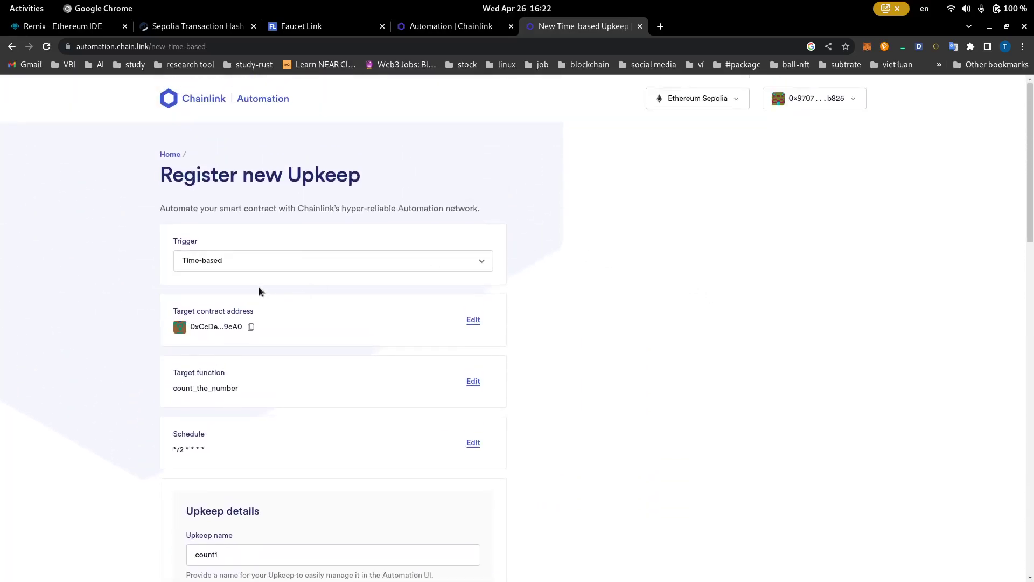
left_click(183, 106)
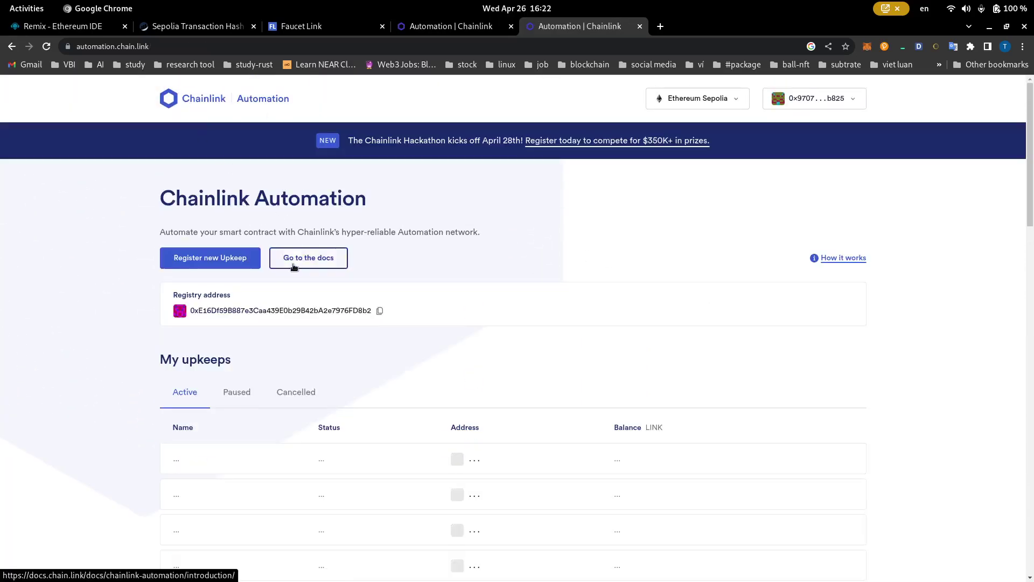
- Look through the active upkeeps, view the confirmed transaction on Sepolia Etherscan, and close its page
scroll(291, 278, "down", 5)
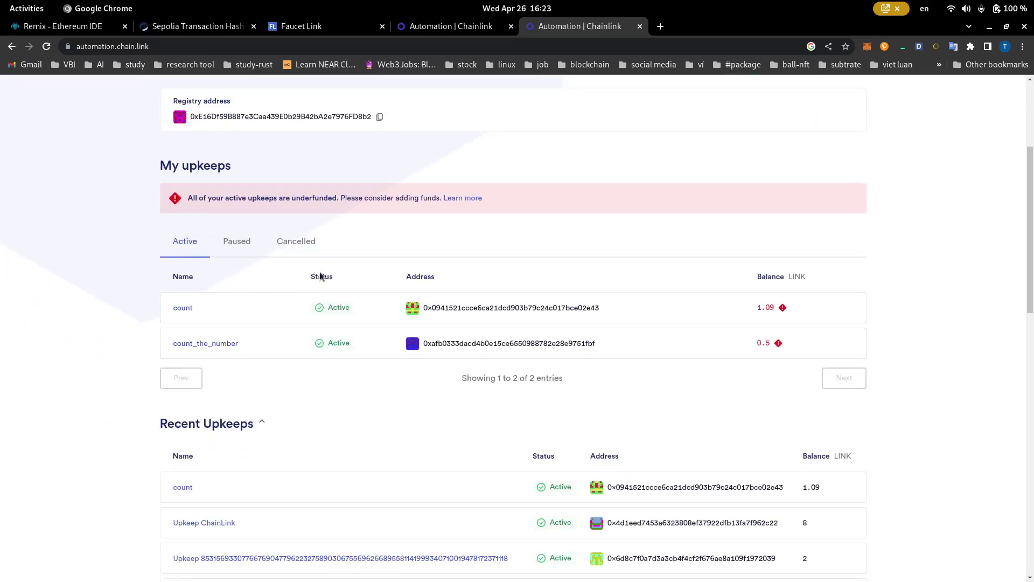
scroll(344, 252, "up", 2)
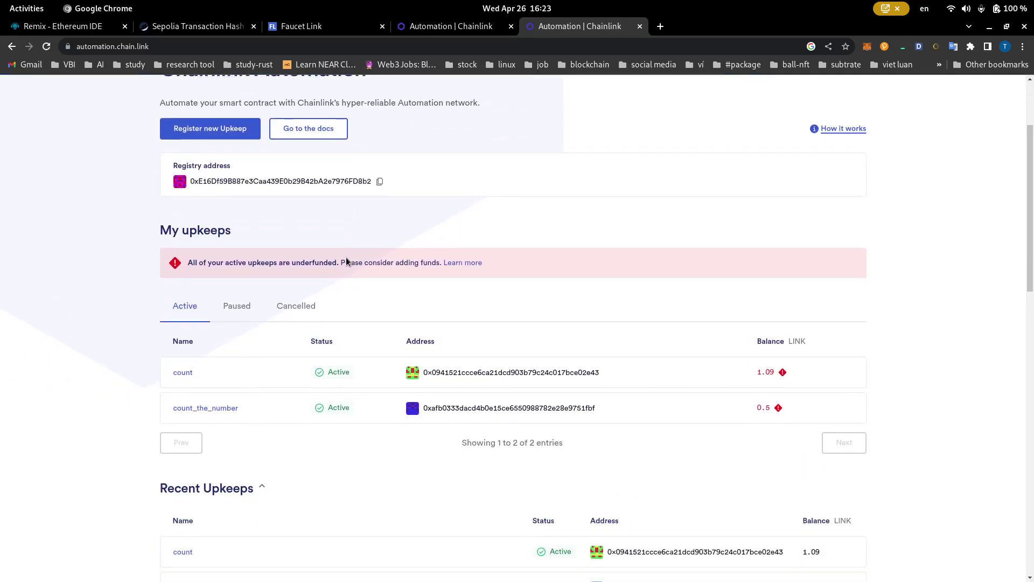
scroll(679, 260, "down", 3)
scroll(677, 268, "up", 2)
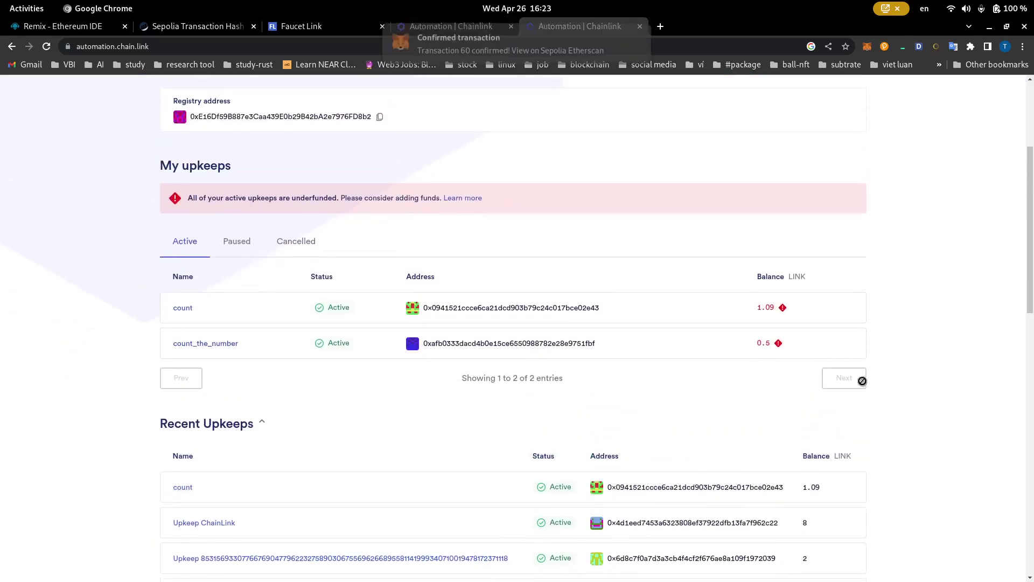
left_click(516, 55)
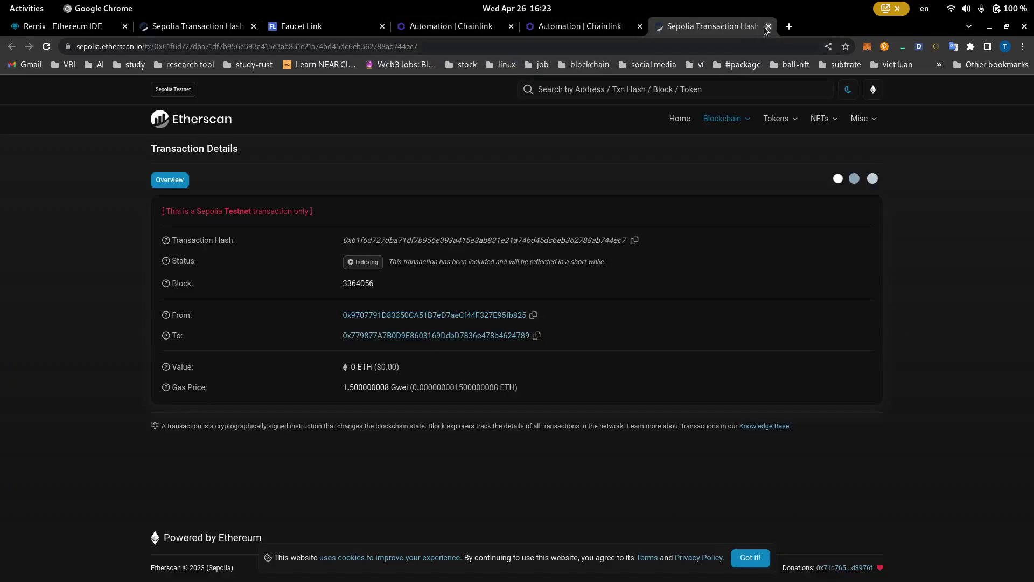
left_click(768, 26)
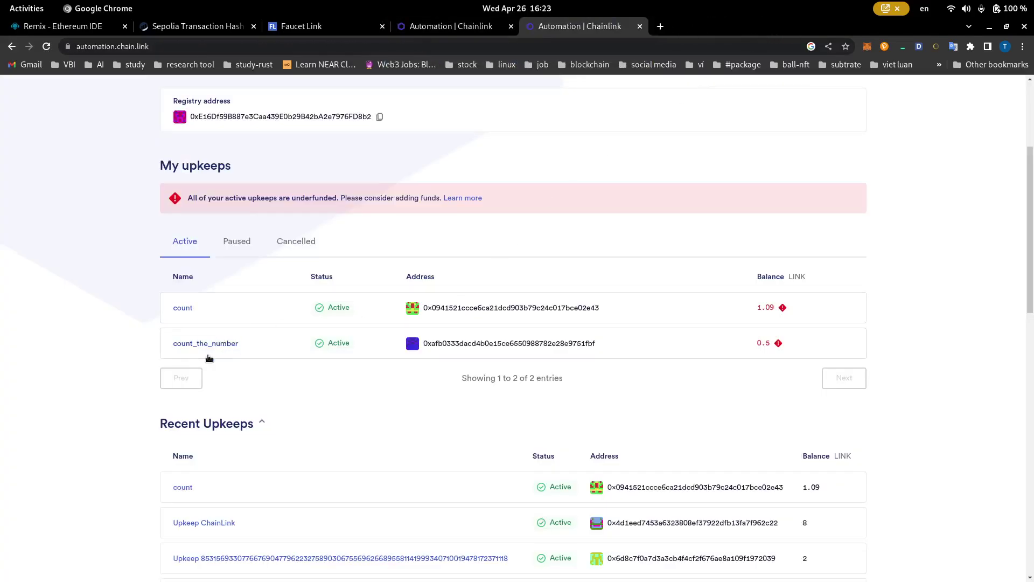
- Reload the Chainlink Automation home page and open the count1 upkeep from the active upkeeps
scroll(365, 189, "up", 4)
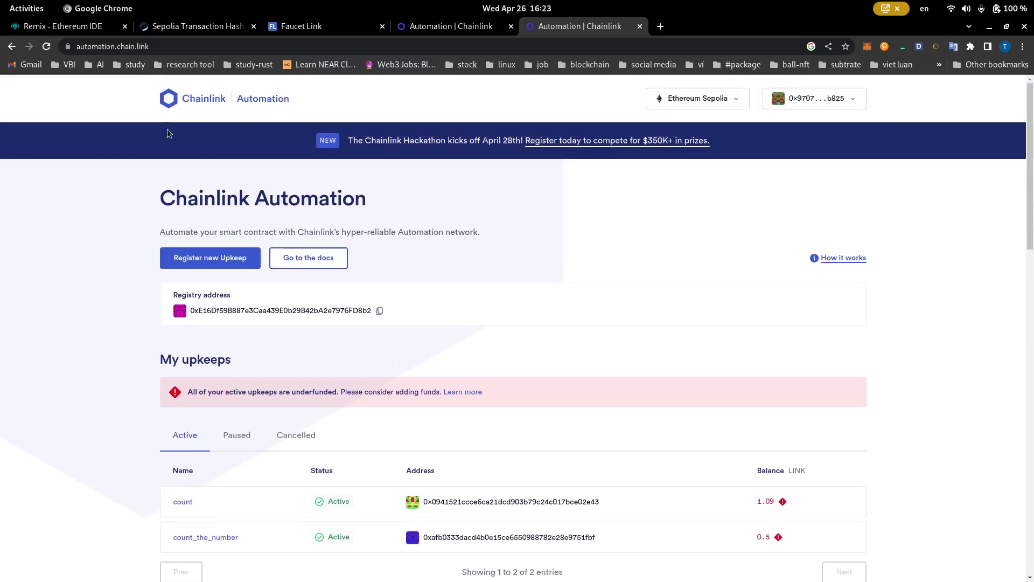
key("F5")
scroll(437, 356, "down", 5)
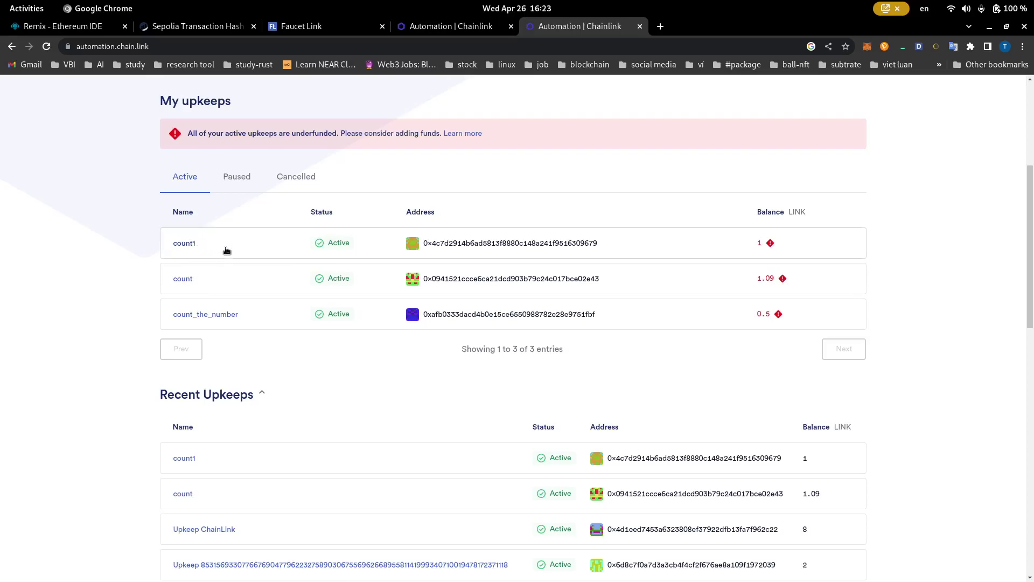
left_click(770, 248)
- Review the count1 upkeep's registration, trigger, next projected times and history
scroll(673, 348, "down", 3)
scroll(624, 334, "down", 2)
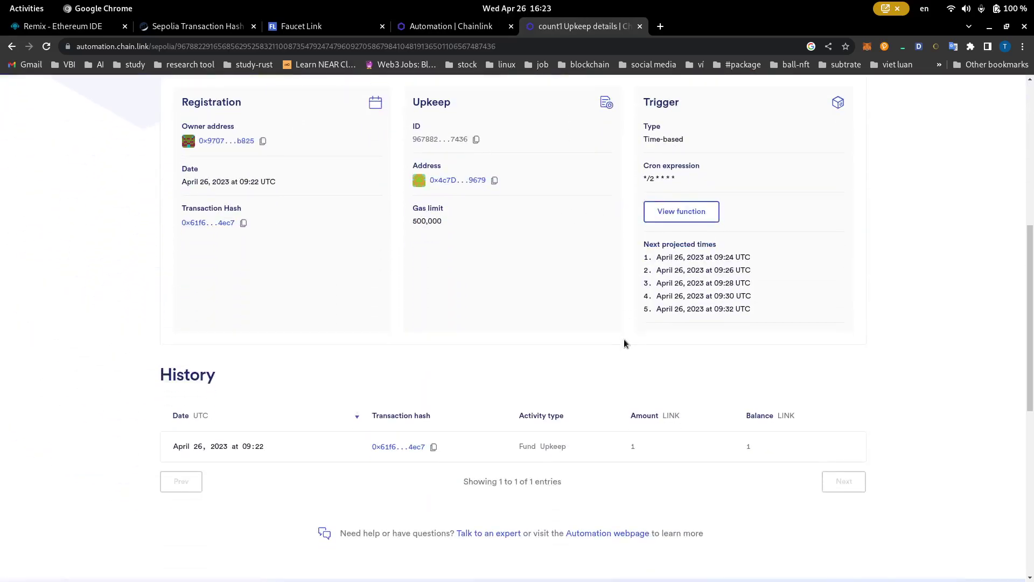
scroll(725, 371, "up", 2)
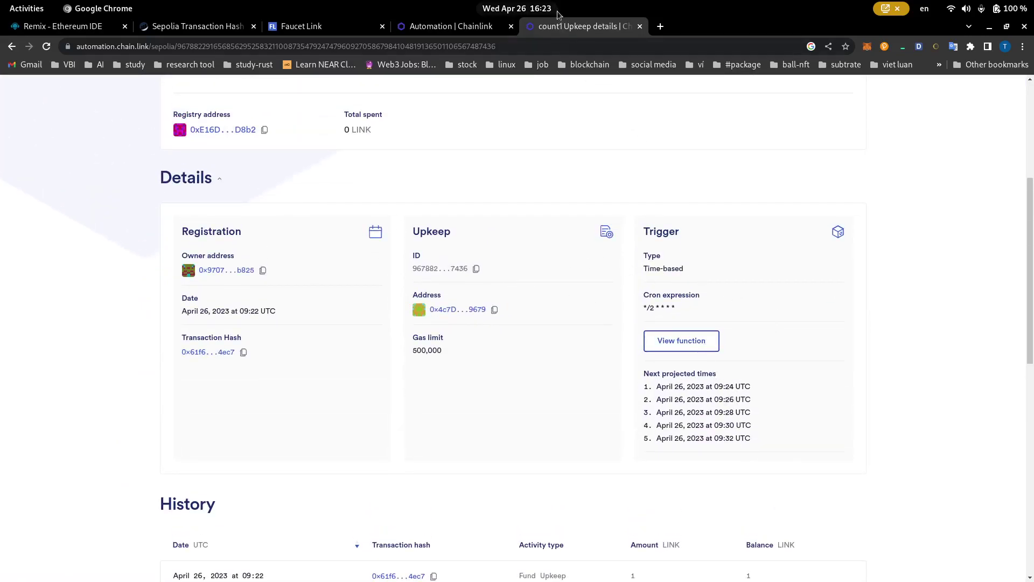
left_click_drag(726, 385, 737, 387)
left_click(791, 401)
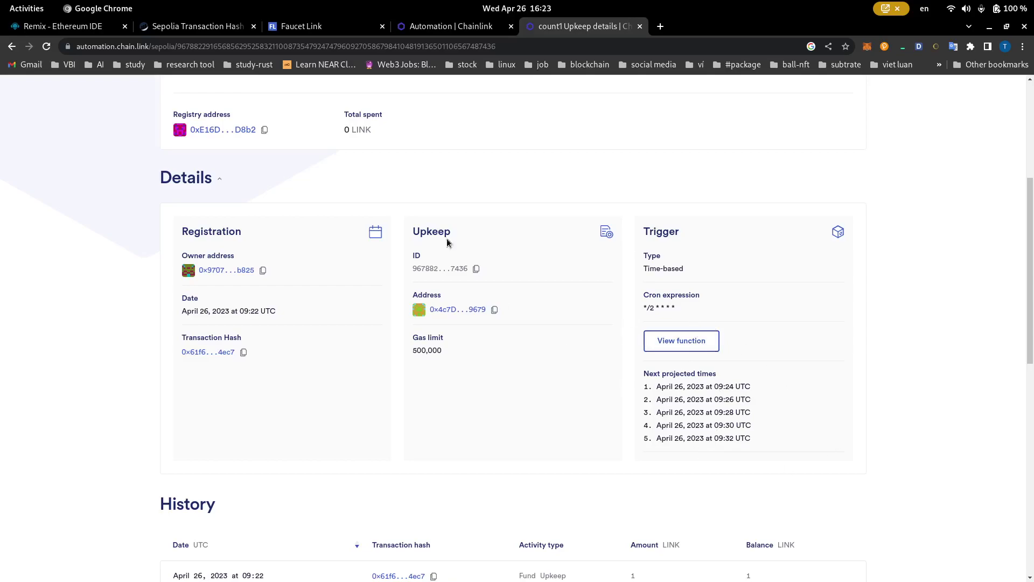
- Switch to Remix and read the deployed count contract's count_number value before the upkeep's first run
left_click(115, 28)
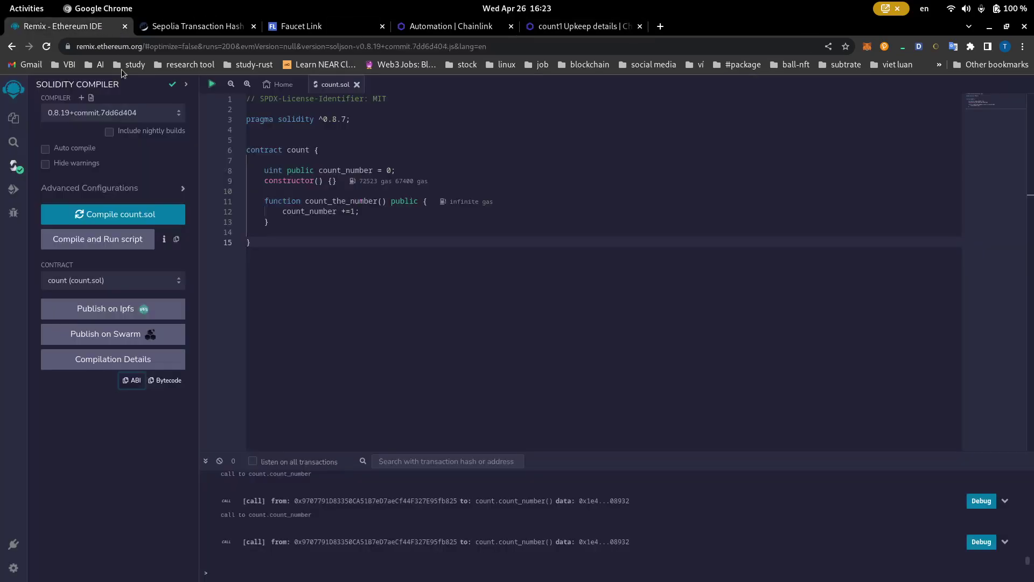
left_click(15, 193)
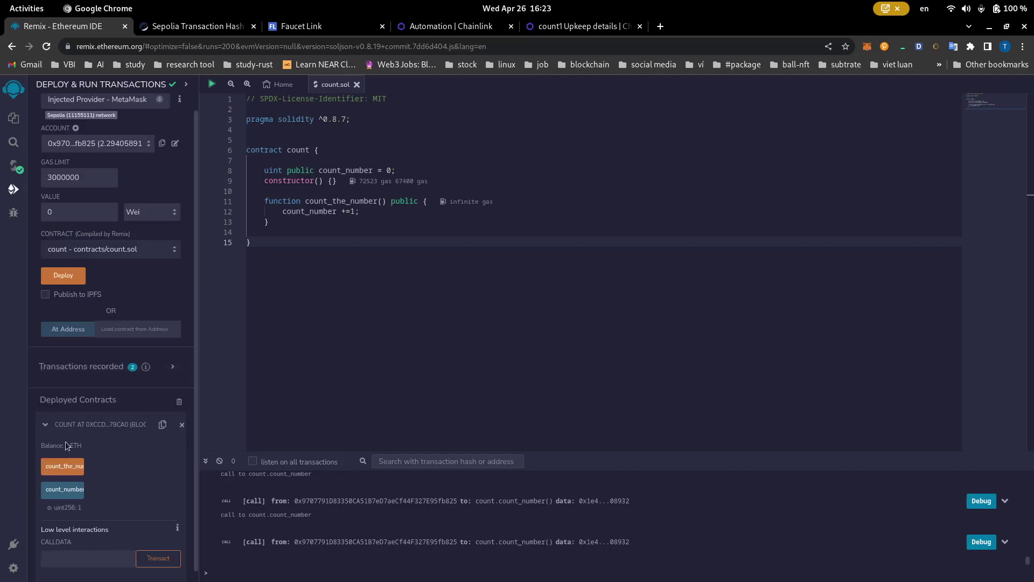
left_click(63, 489)
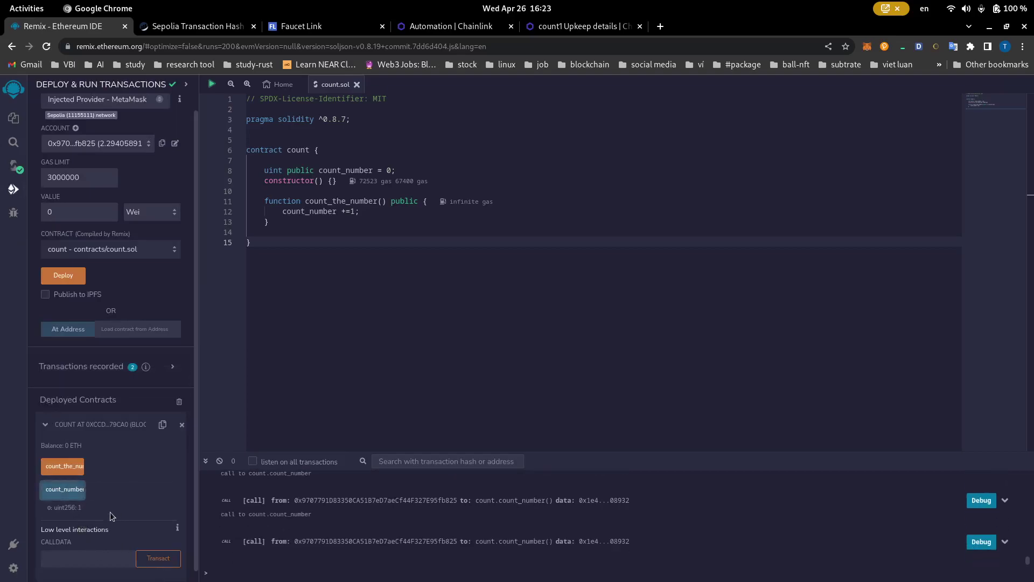
double_click(81, 507)
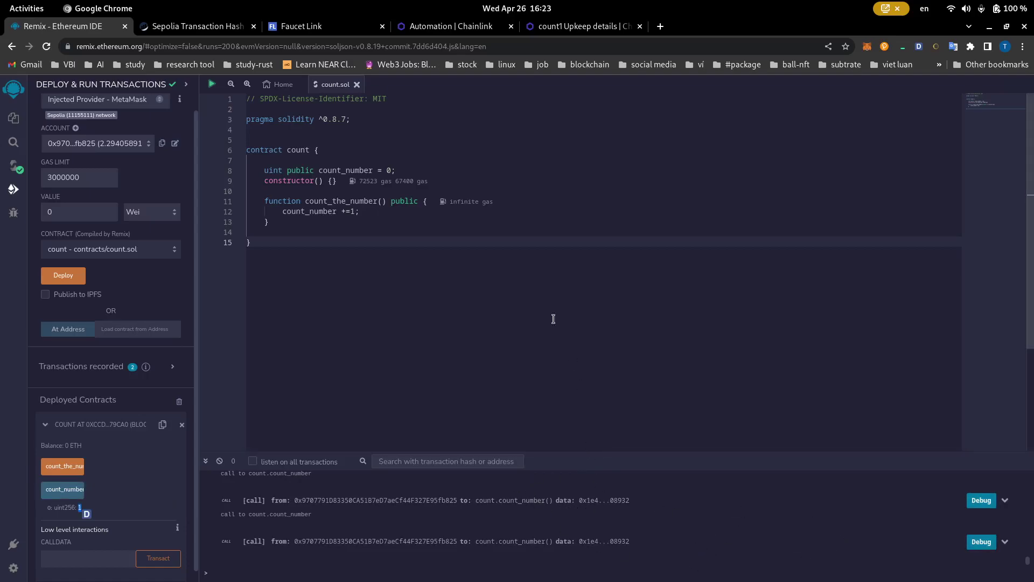
- Return to the count1 upkeep's details, reload the page and check its history and status for a run
left_click(611, 25)
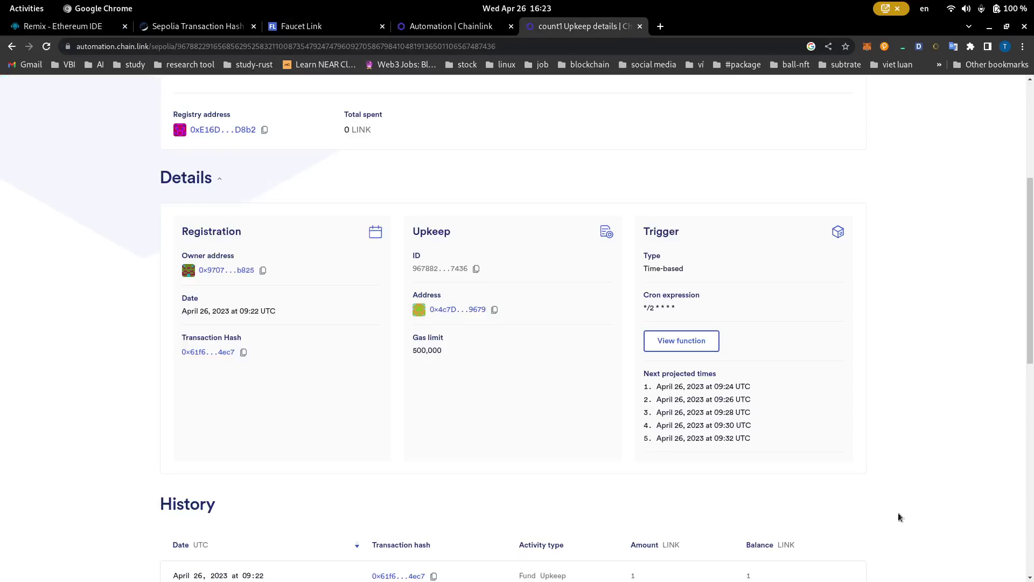
key("super")
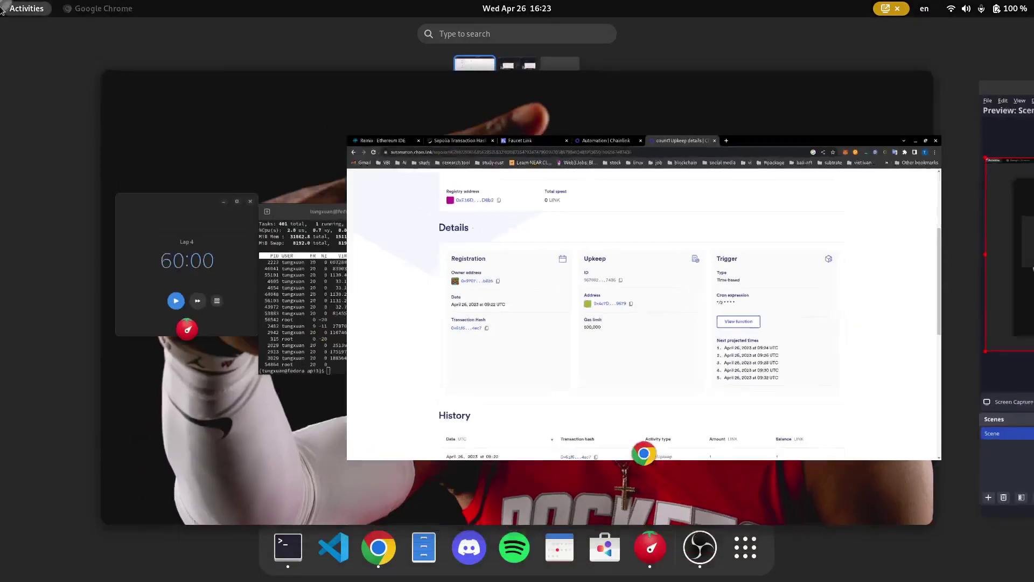
left_click(731, 364)
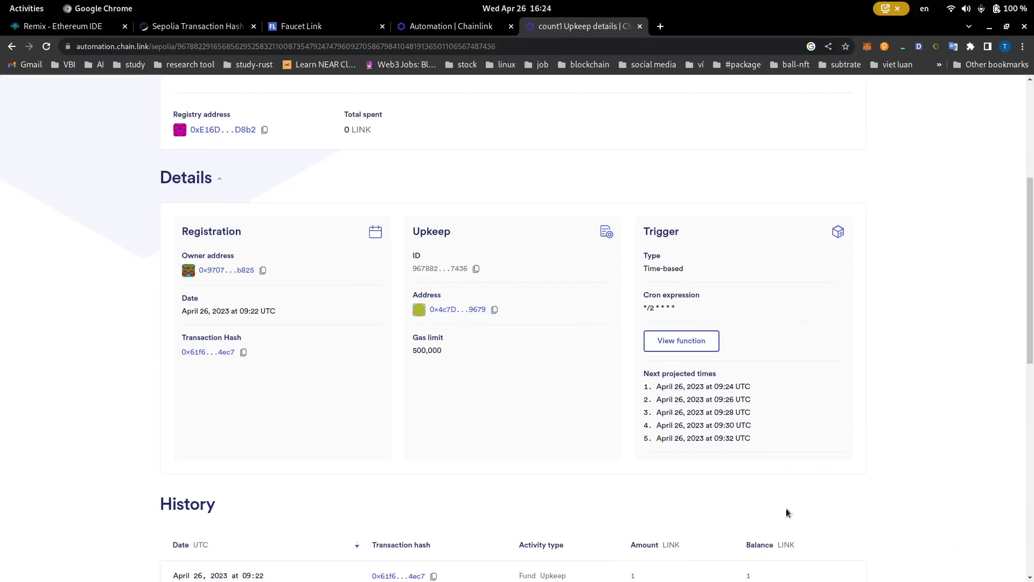
key("super")
left_click(607, 240)
left_click(46, 47)
scroll(697, 434, "down", 3)
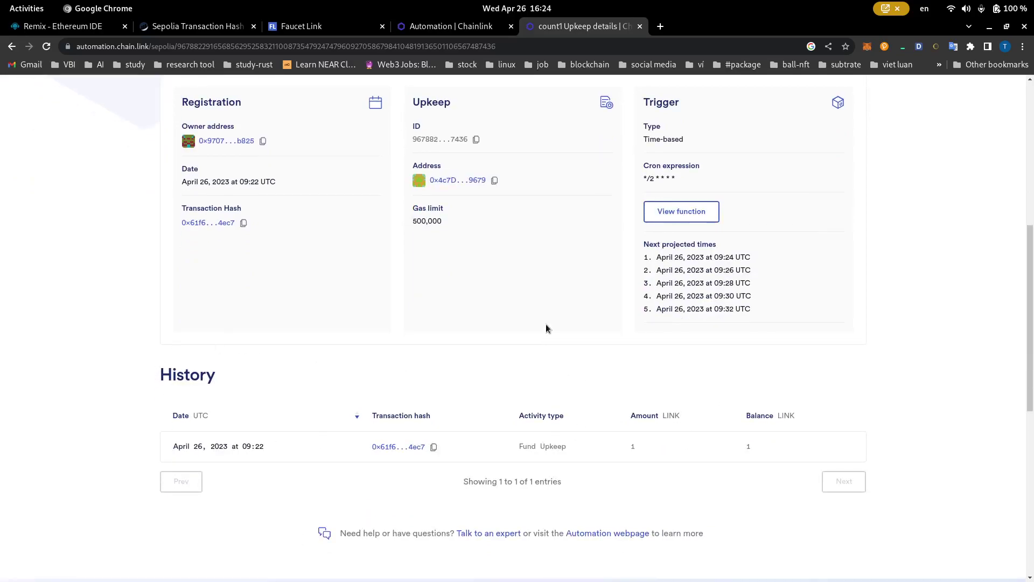
scroll(545, 328, "up", 4)
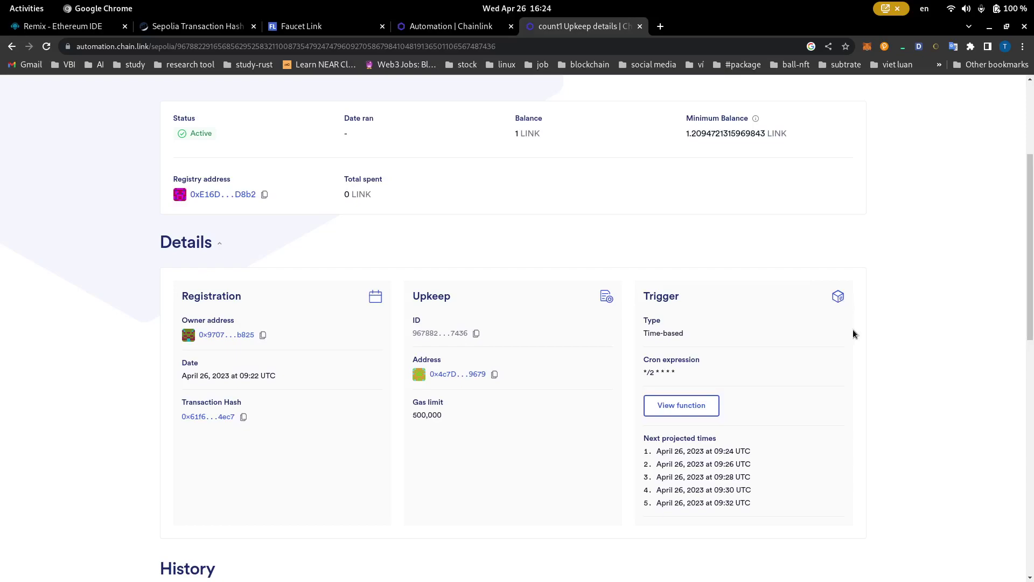
- Go back to Remix and call count_number repeatedly on the deployed contract to check for an automated update
left_click(33, 26)
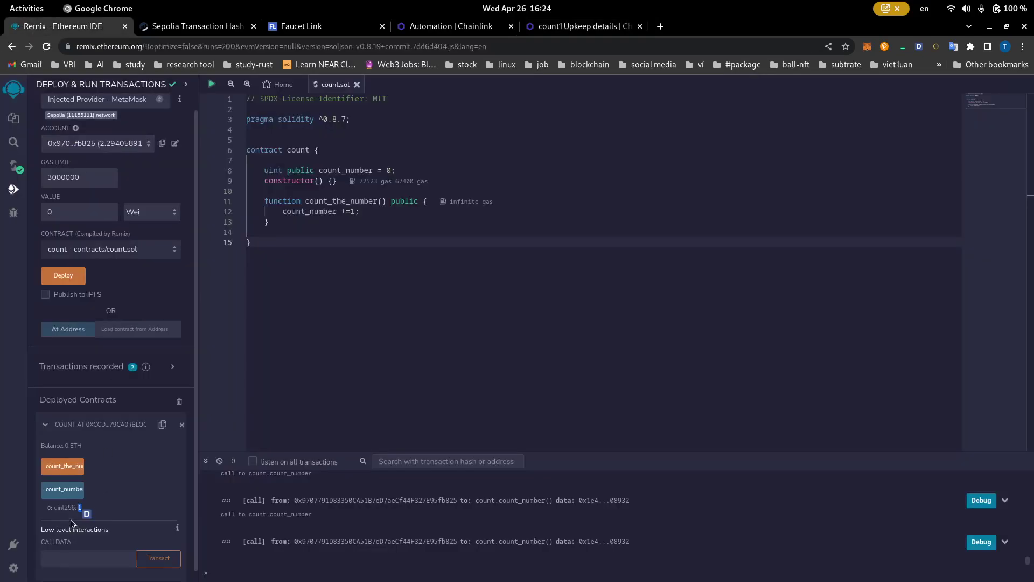
left_click(66, 489)
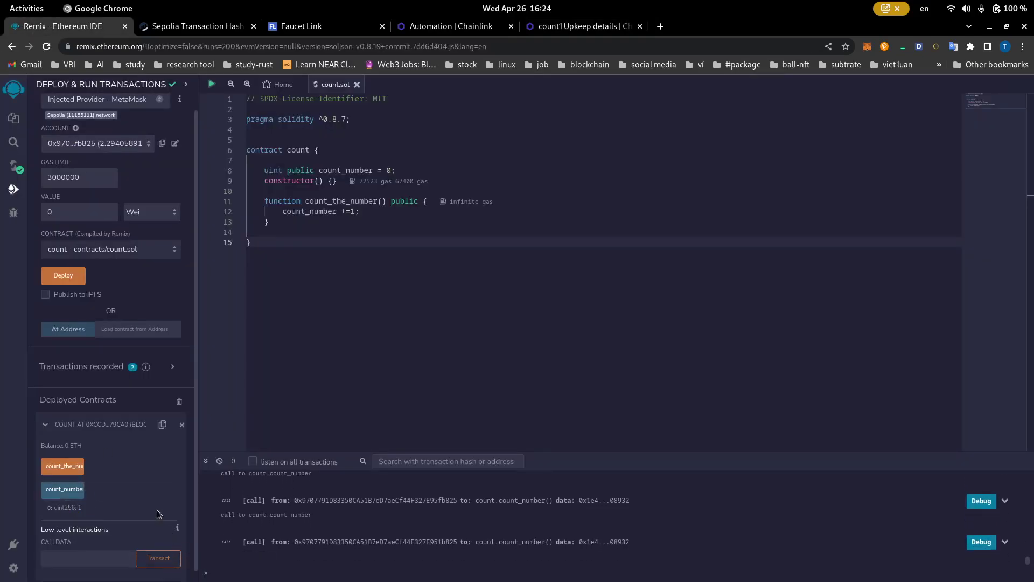
left_click(65, 489)
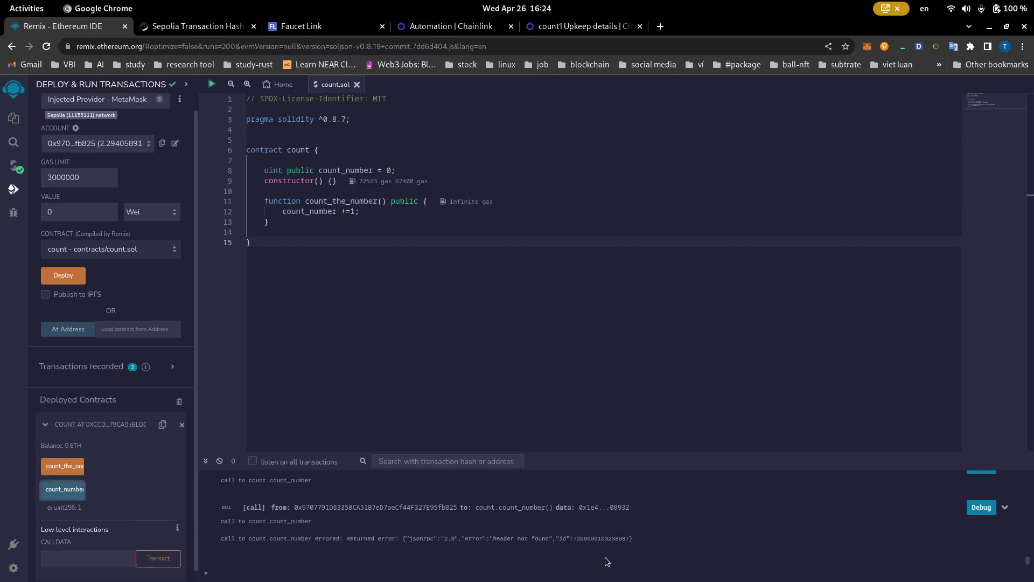
left_click(60, 482)
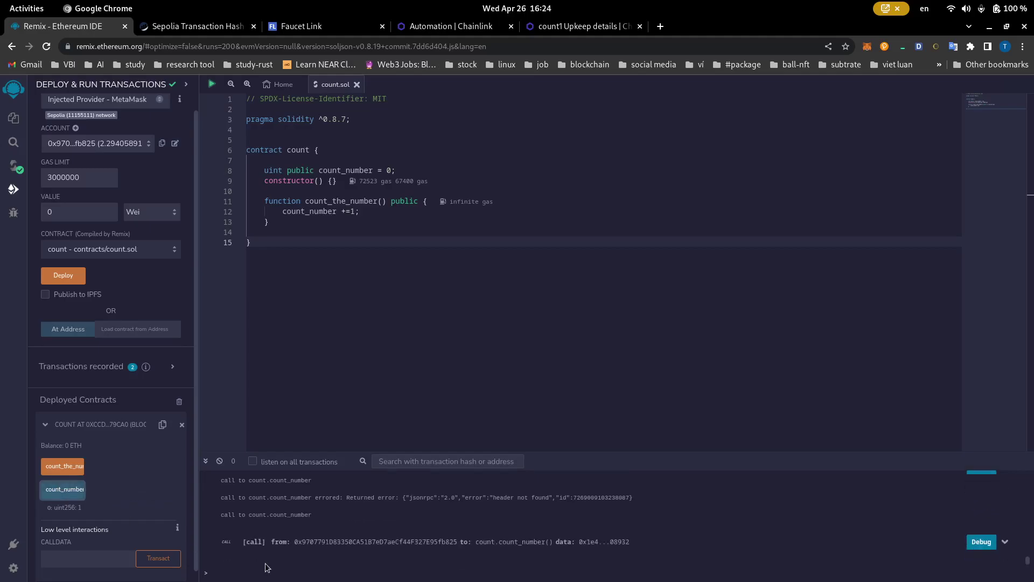
mouse_move(1, 1)
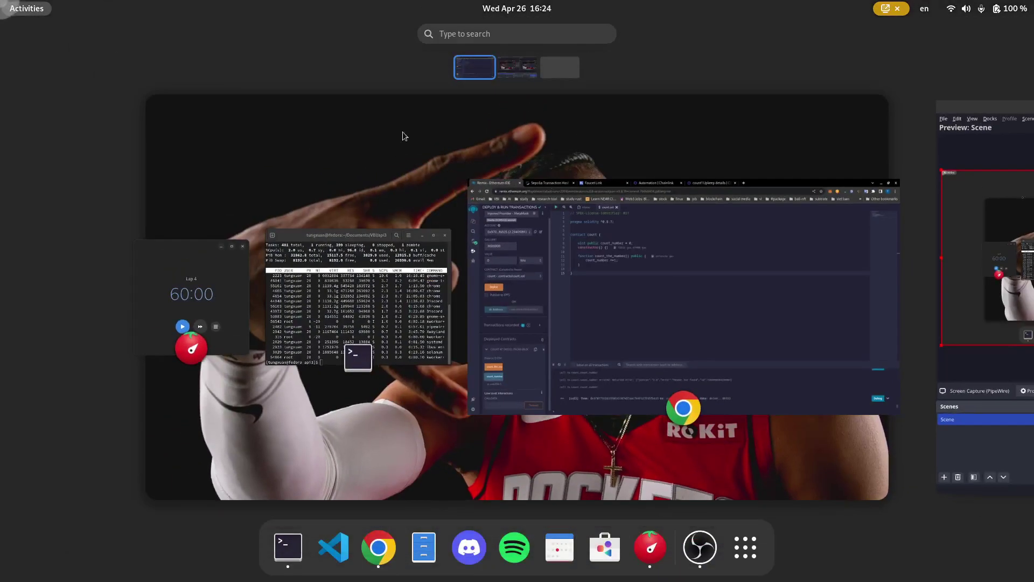
scroll(821, 323, "down", 1)
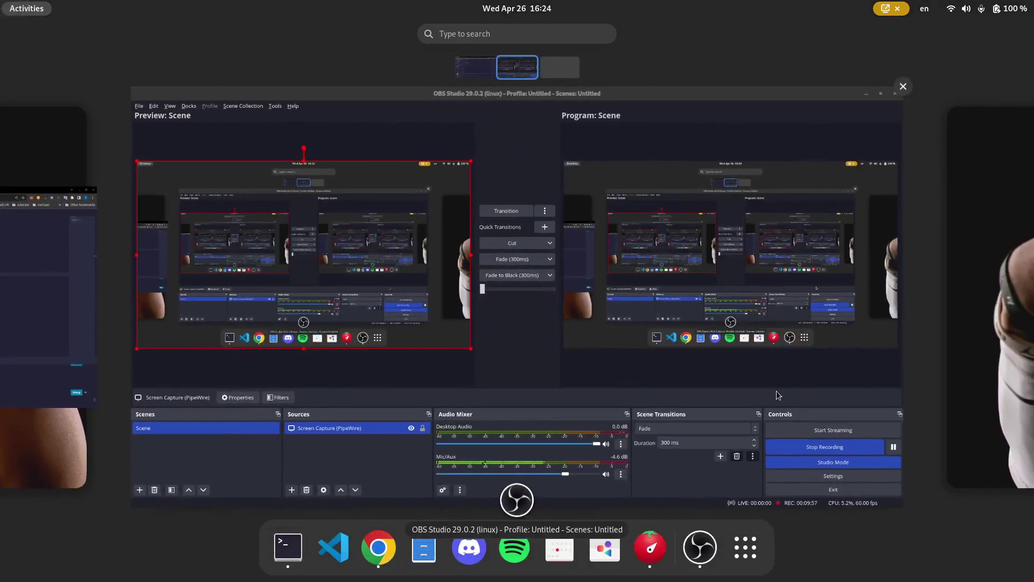
left_click(677, 344)
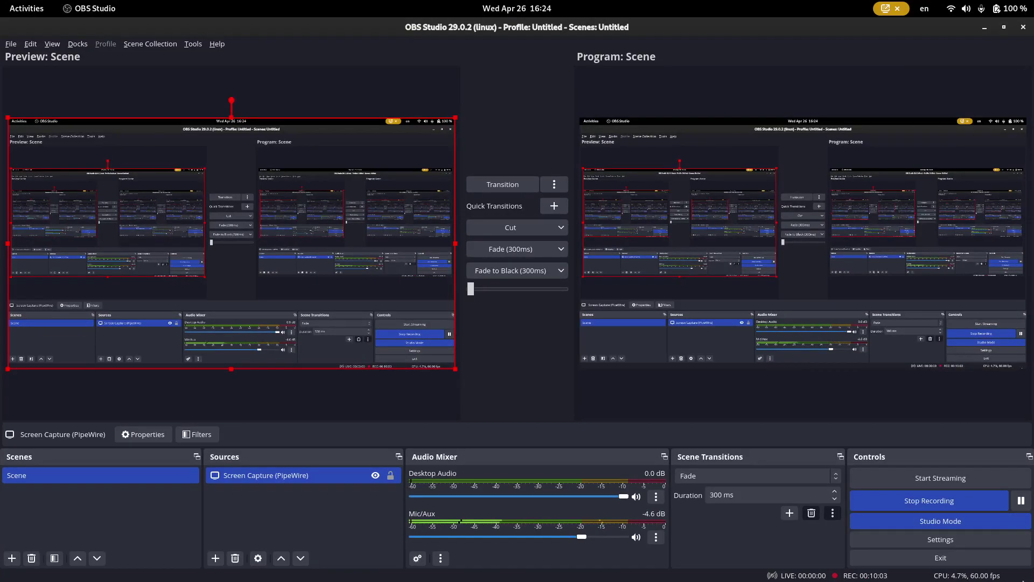
left_click(1020, 500)
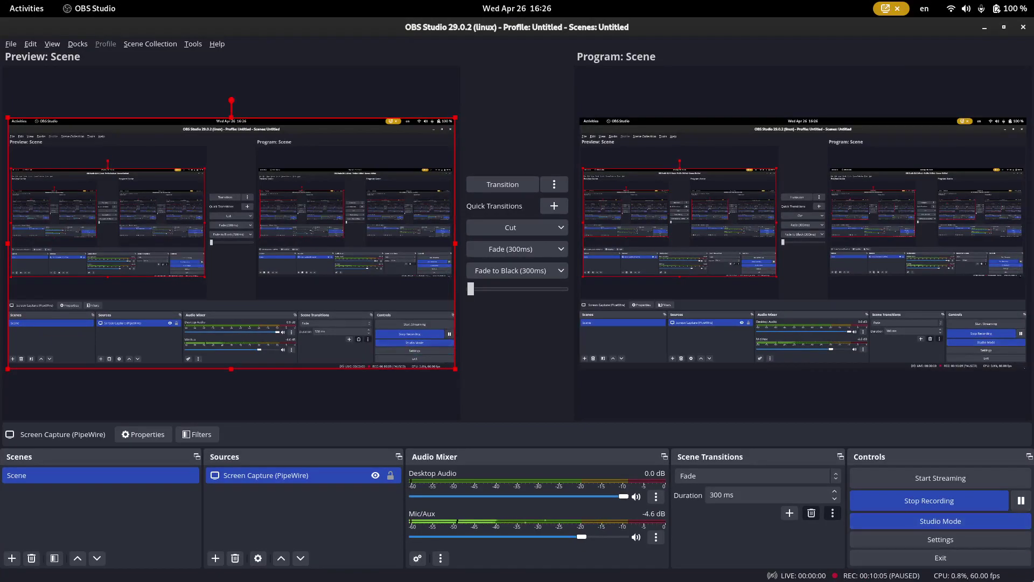
- Switch back to the Remix window and query count_number once more to verify the upkeep's effect on the counter
key("super")
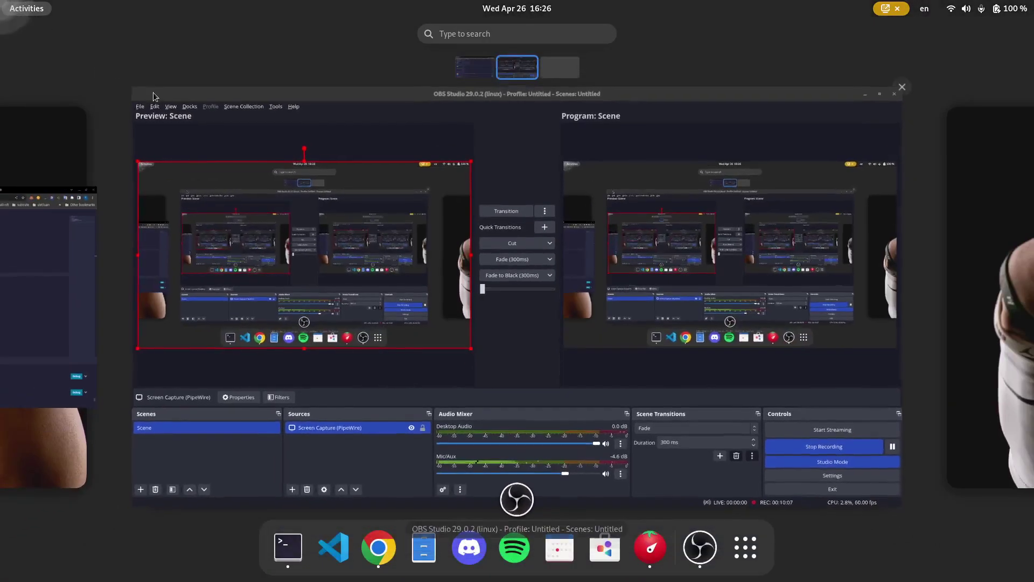
scroll(153, 93, "up", 1)
left_click(499, 340)
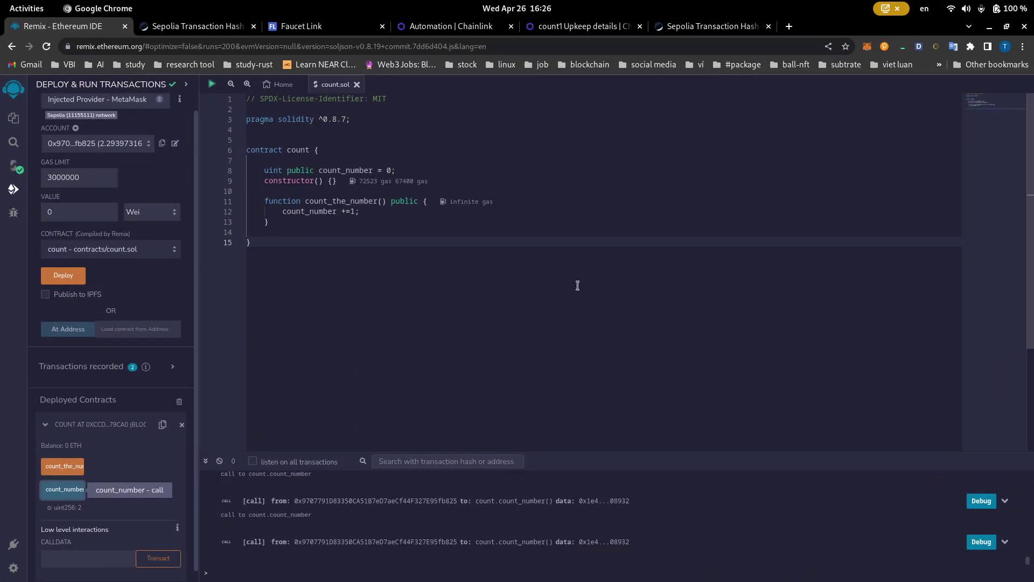
left_click(66, 490)
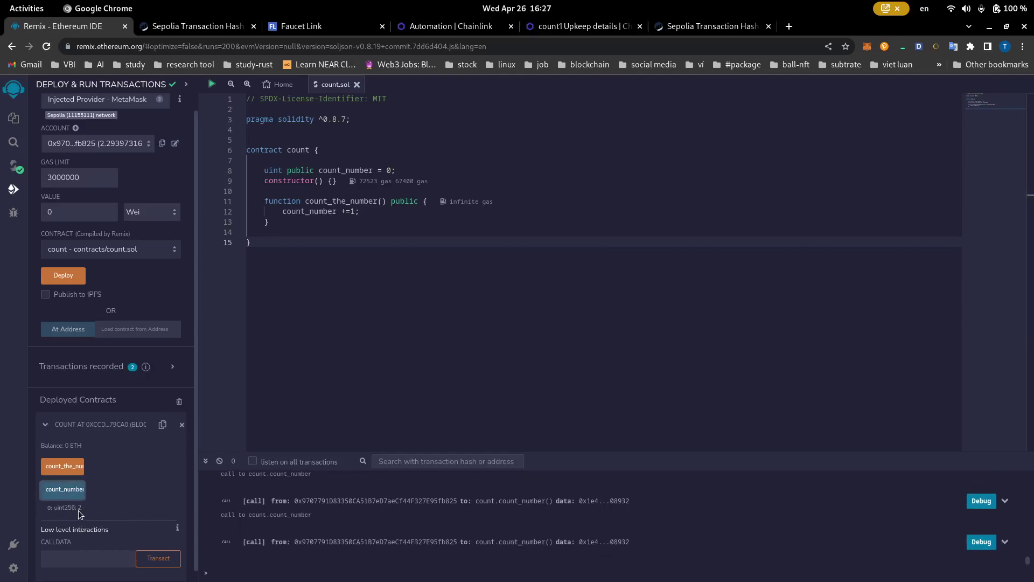
left_click_drag(77, 508, 93, 517)
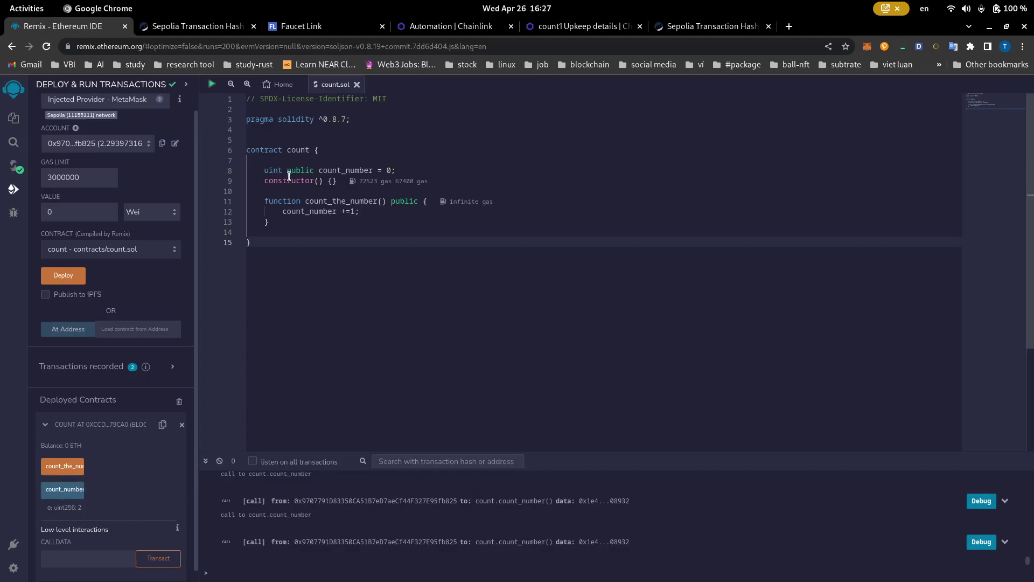
mouse_move(10, 6)
scroll(683, 310, "down", 1)
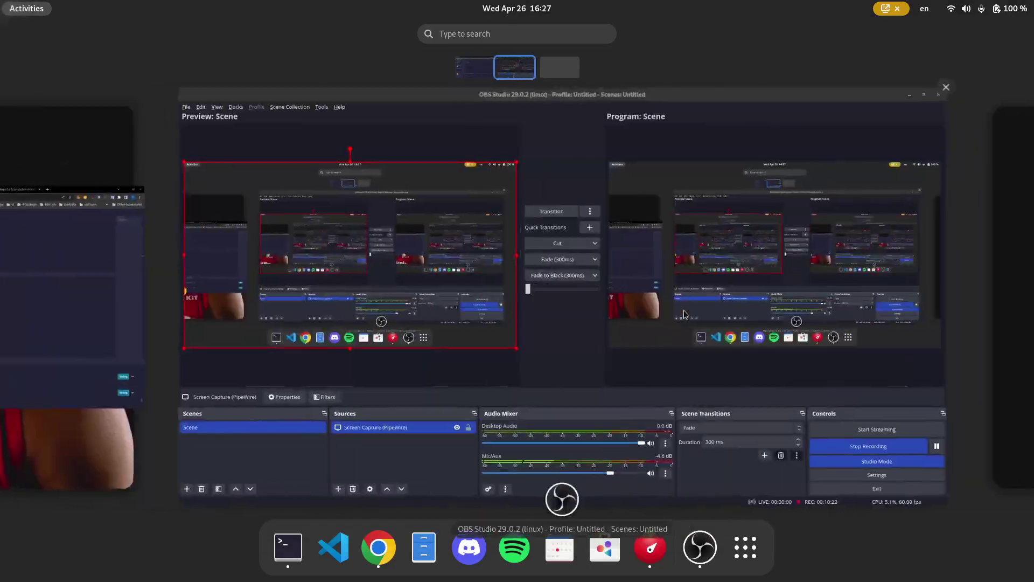
left_click(683, 309)
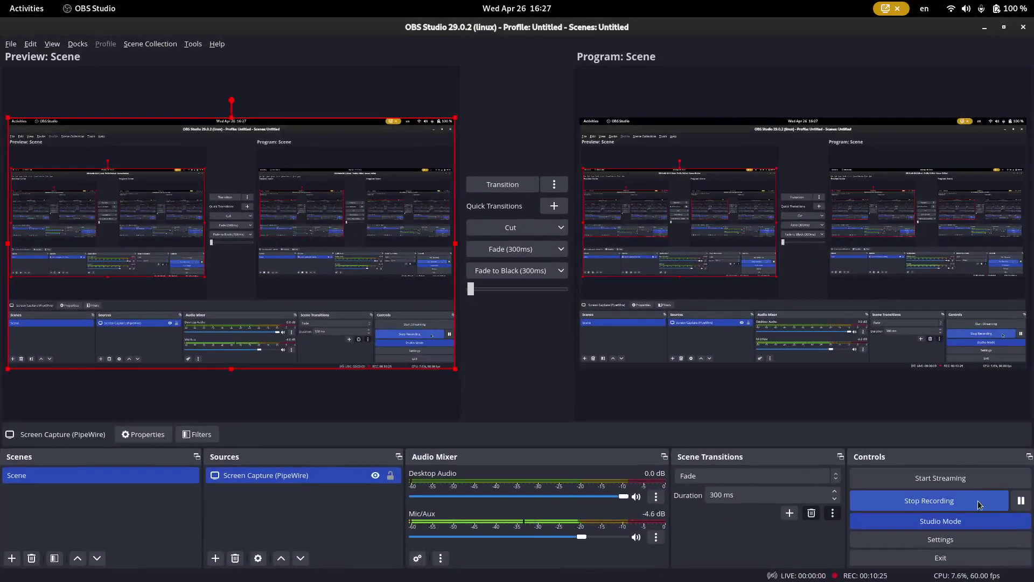